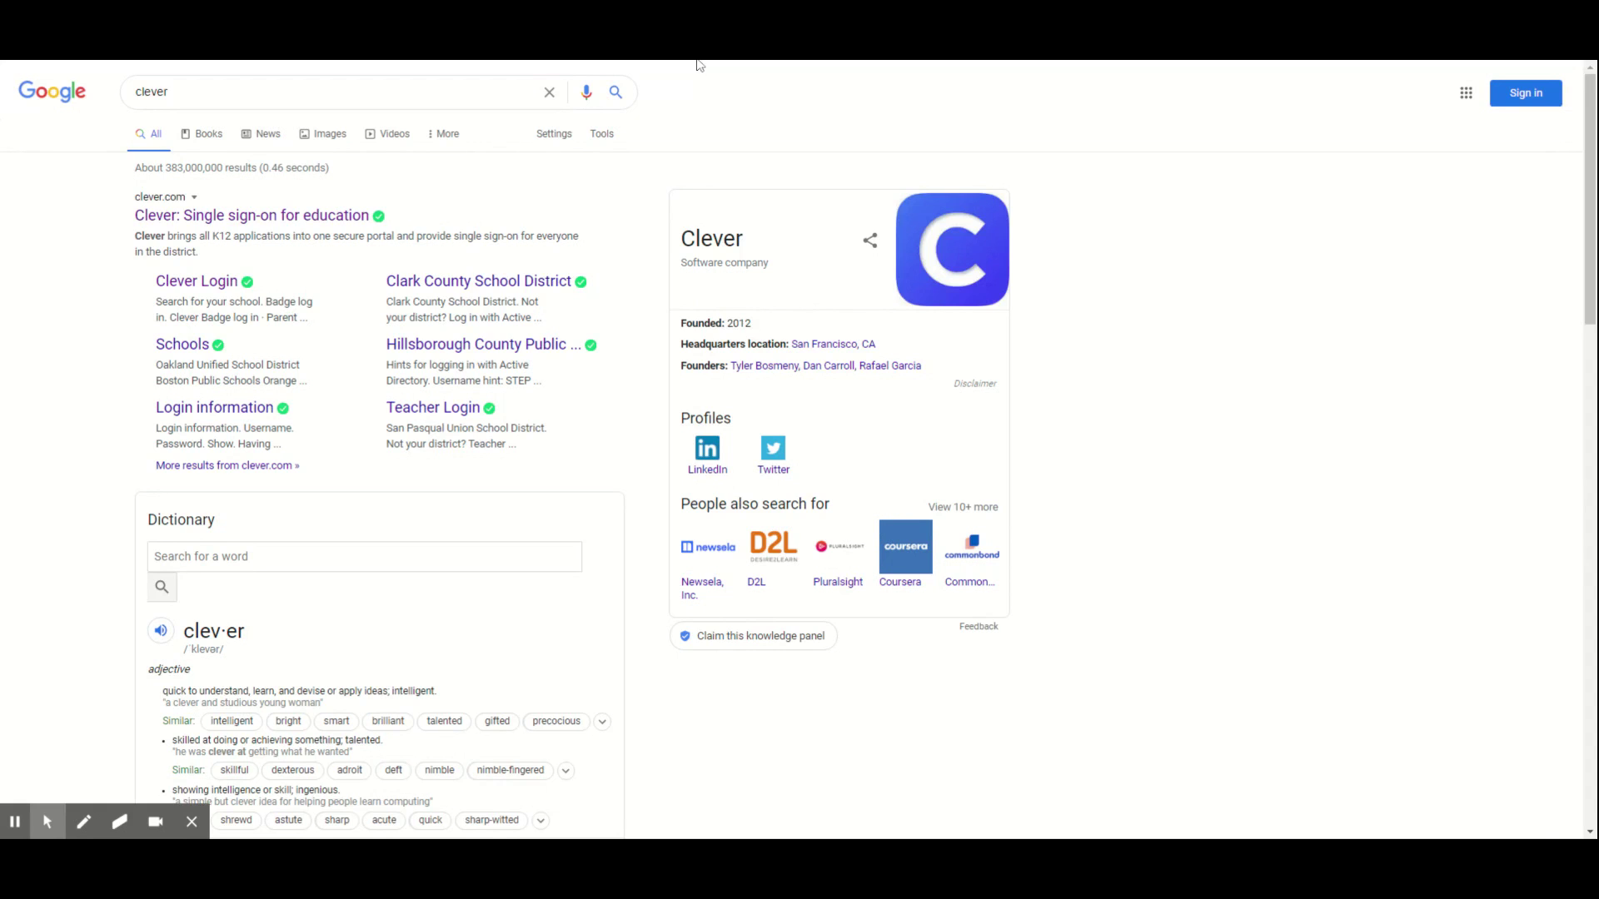
Step: Open the Clever website from the search results and go to the student login page
click(223, 218)
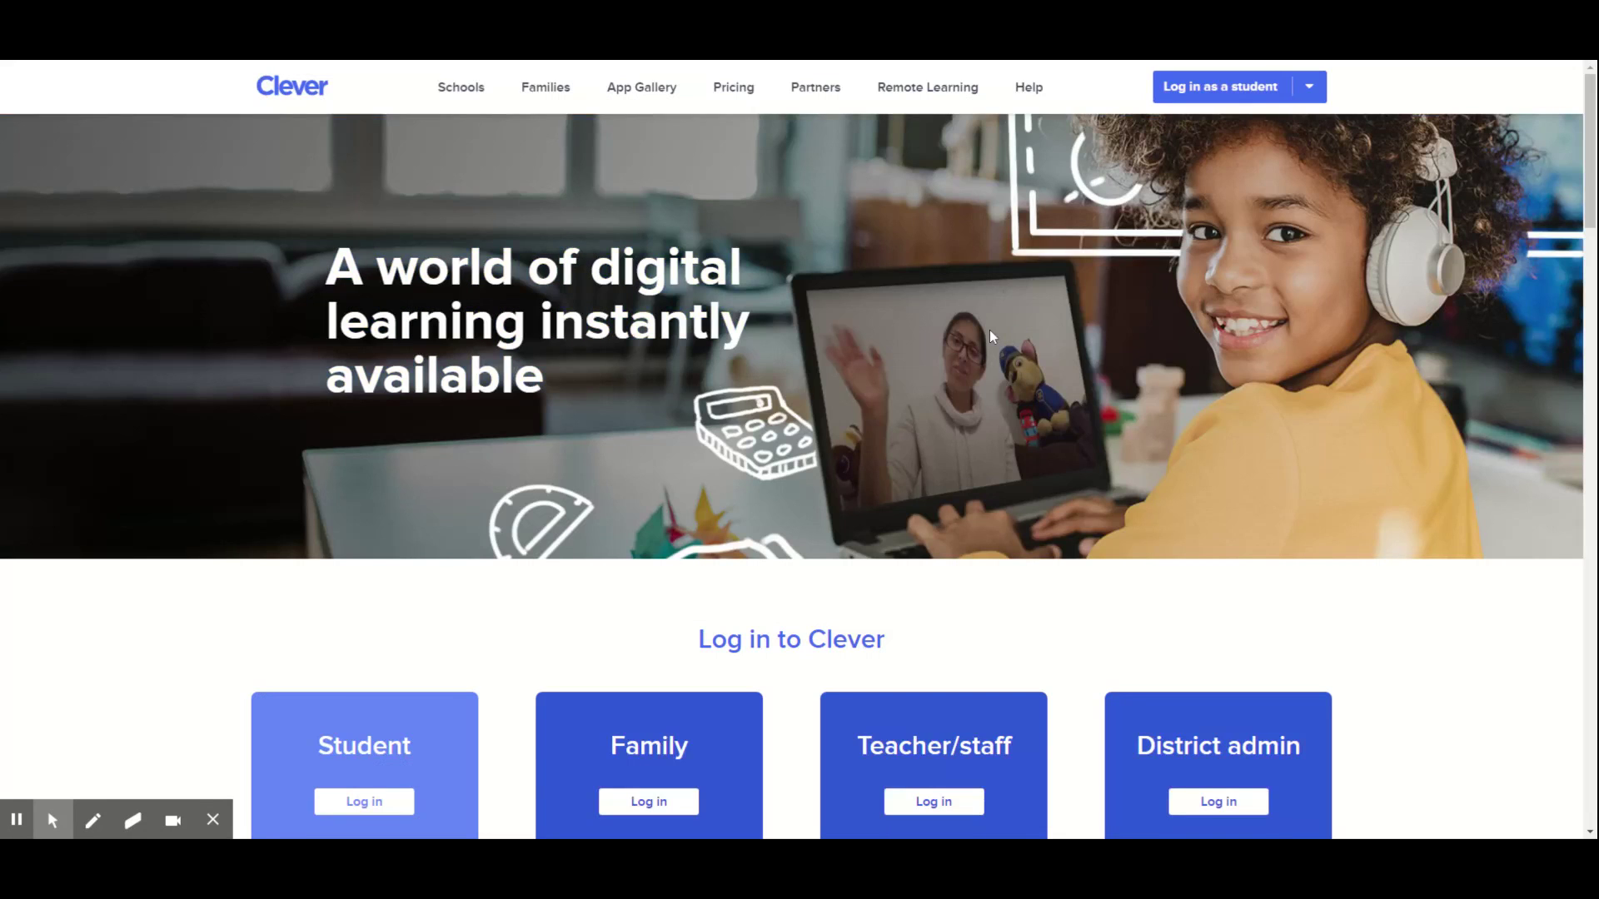
click(1199, 89)
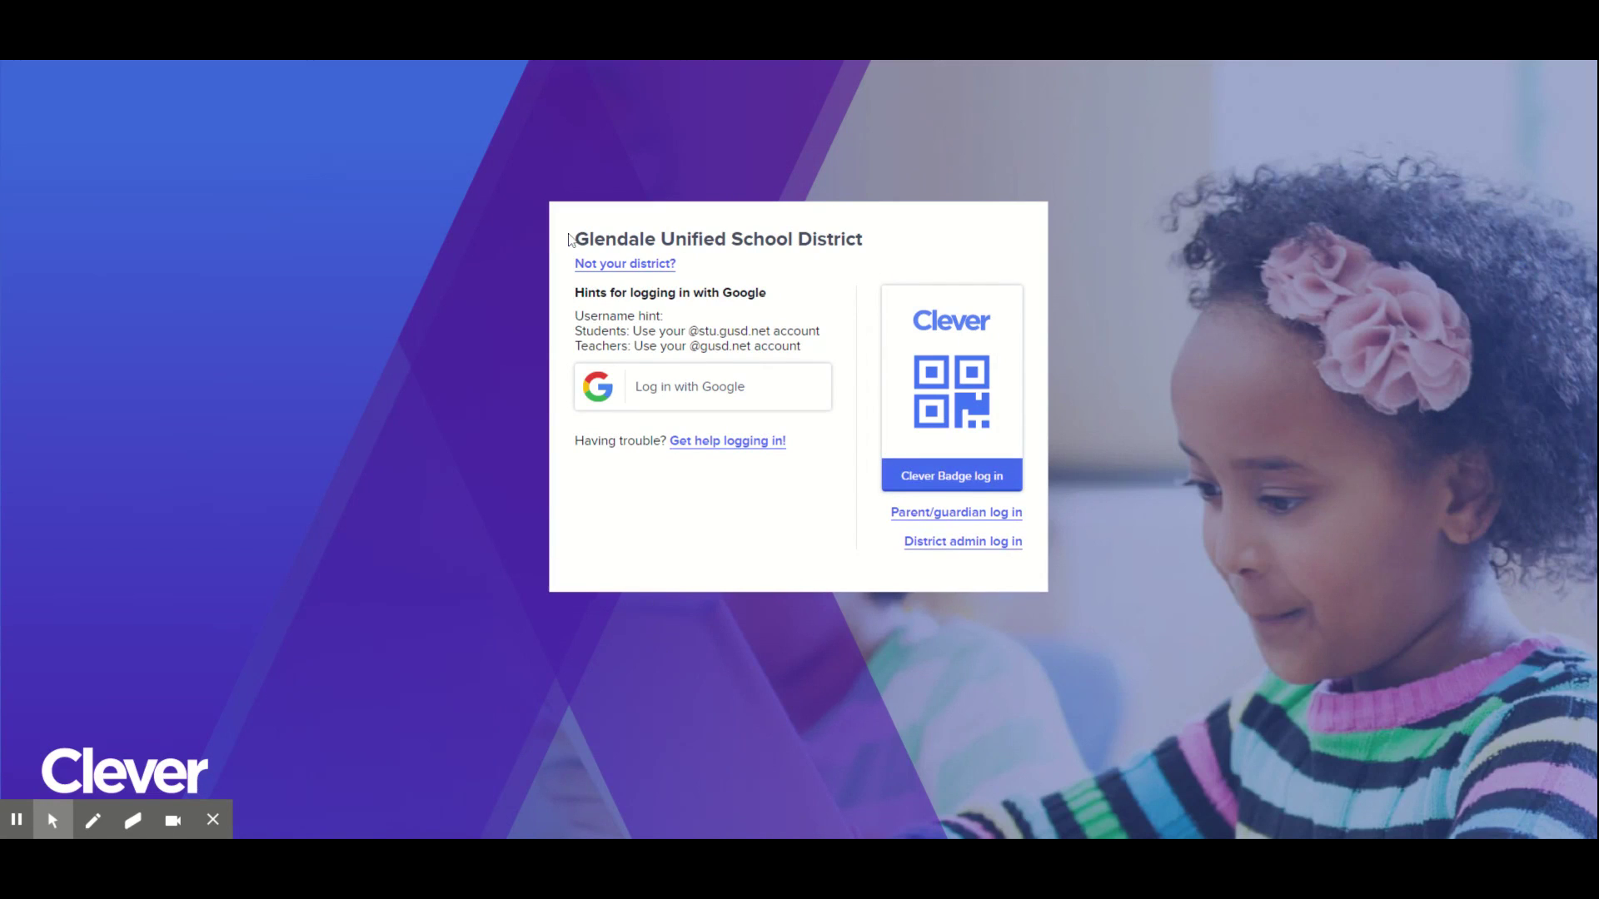
drag(574, 239, 847, 231)
click(846, 230)
Step: Switch away from the displayed district and find the school by searching "Crescenta Valley", choosing Crescenta Valley HS
click(633, 265)
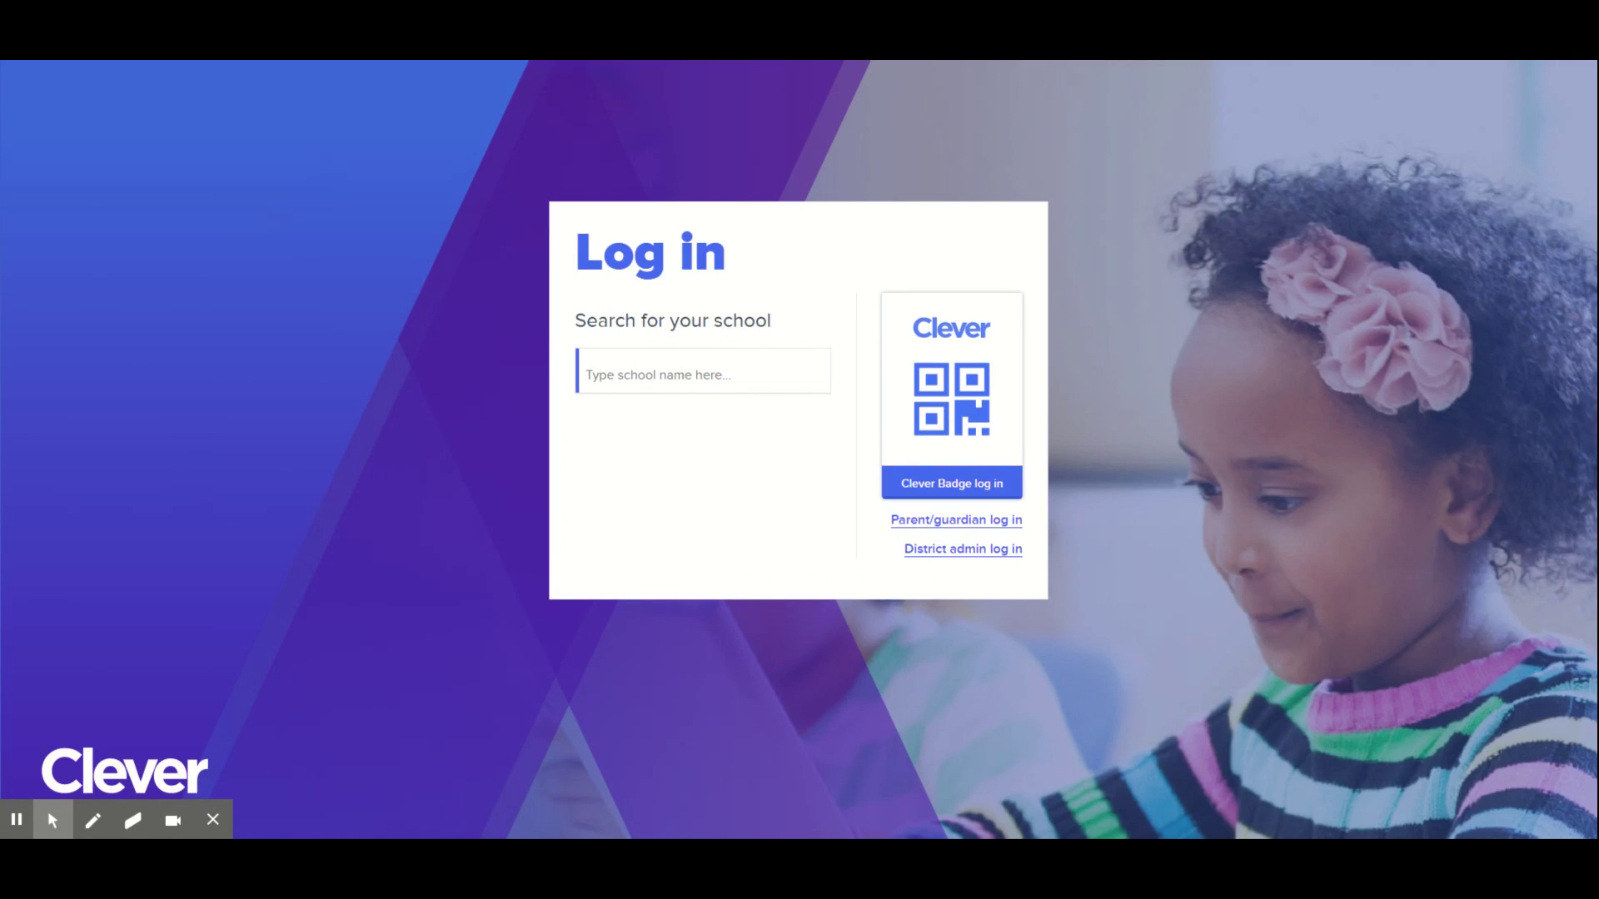
text(Crescent)
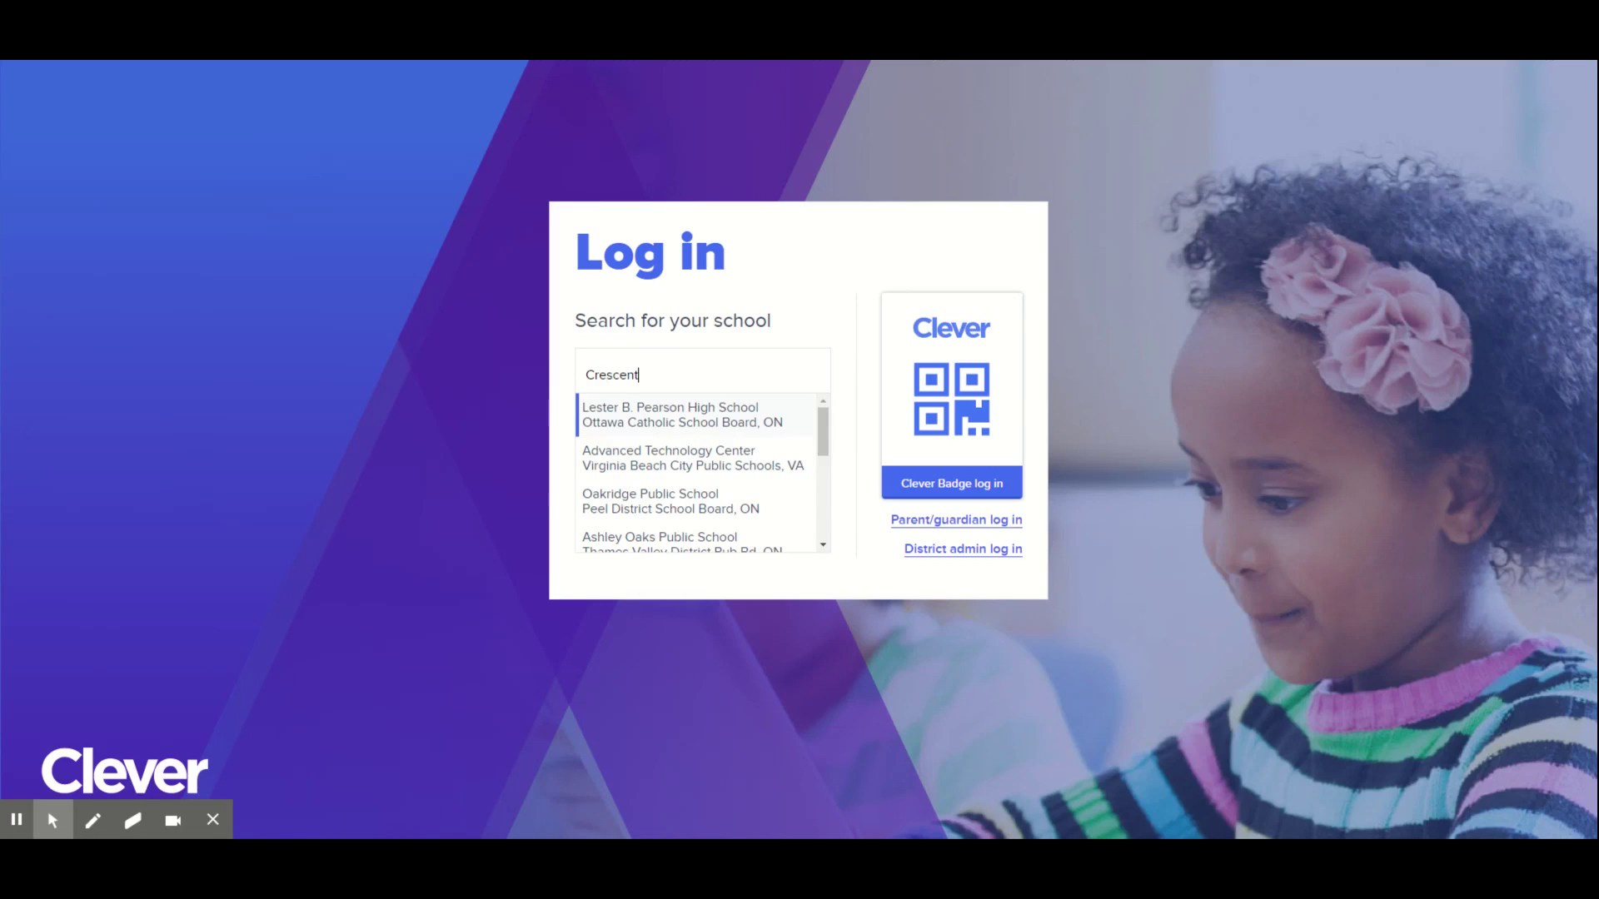
text(a Valley)
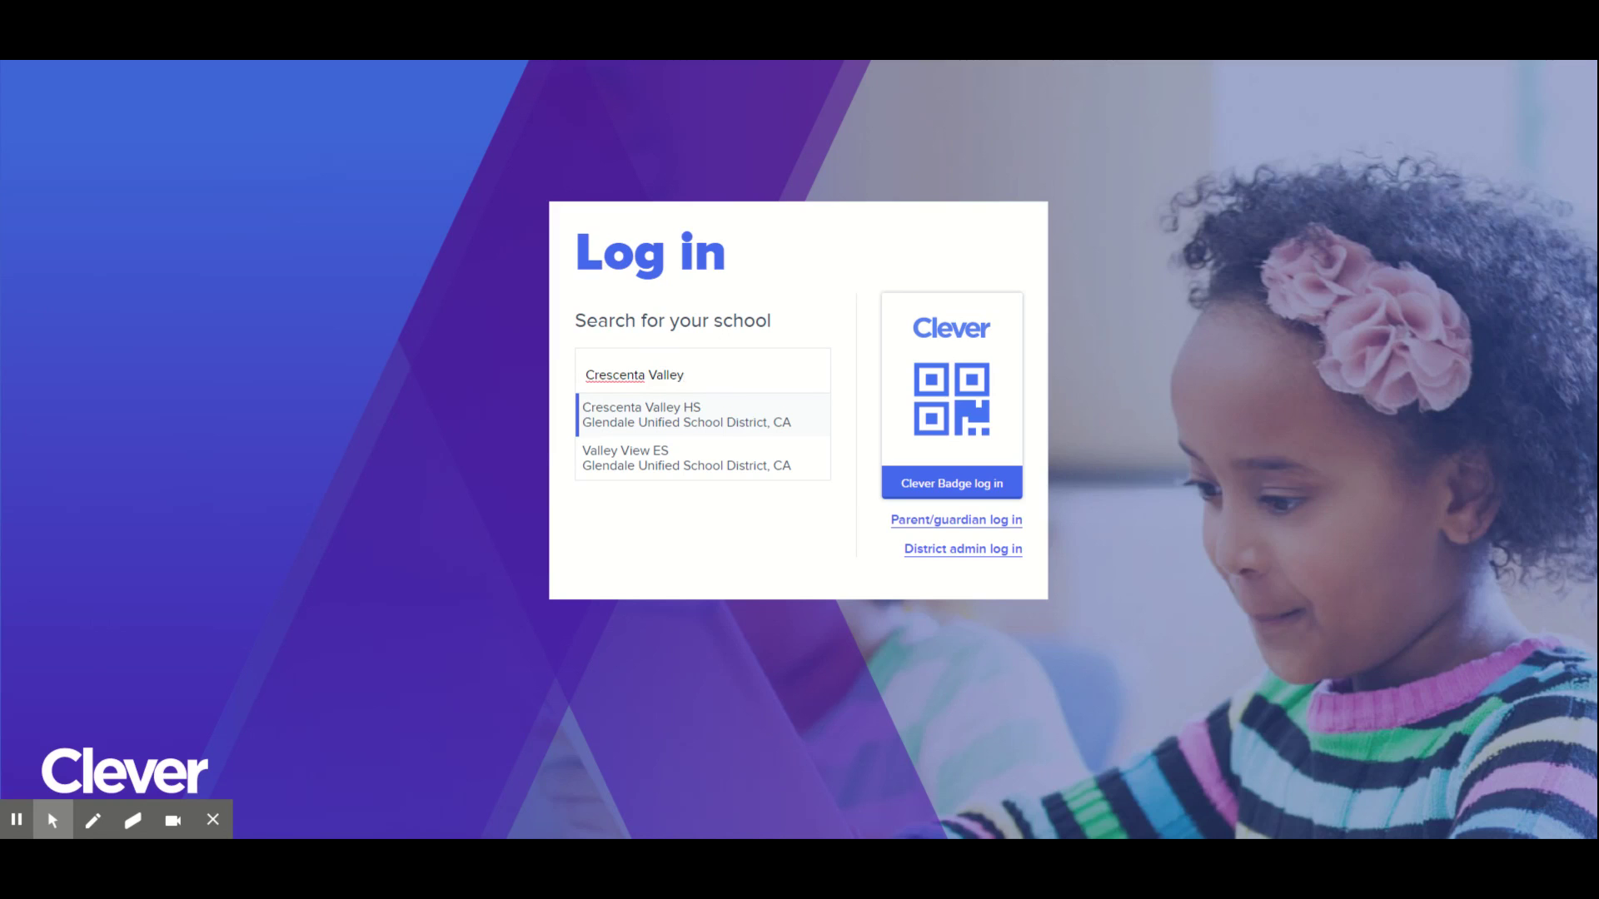
key(Return)
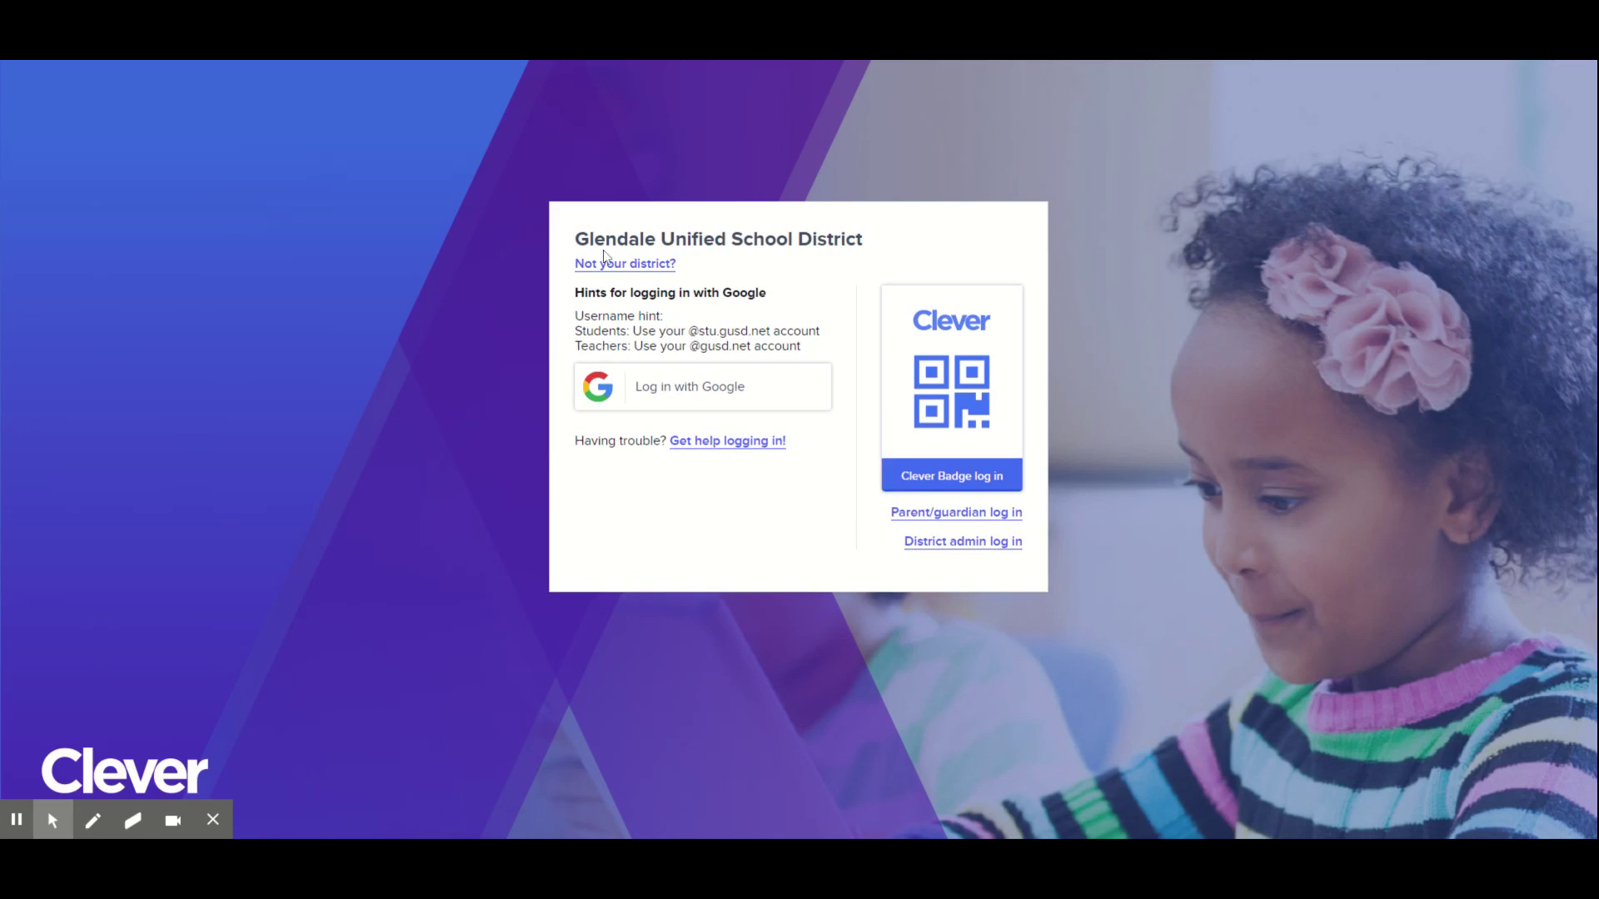
drag(571, 239, 858, 243)
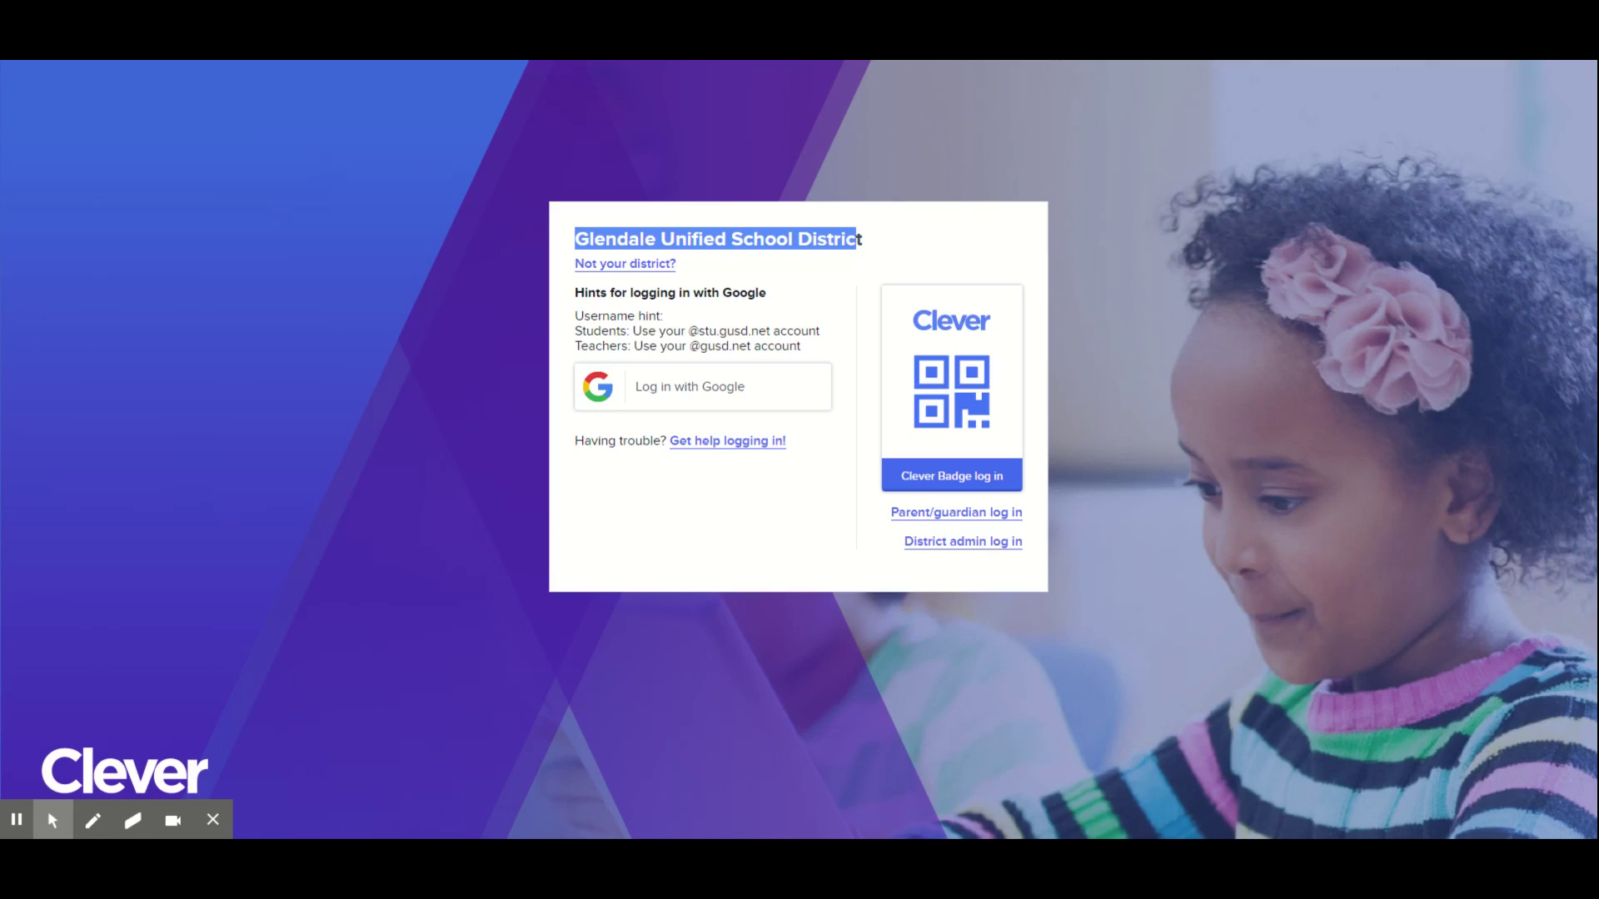
click(858, 240)
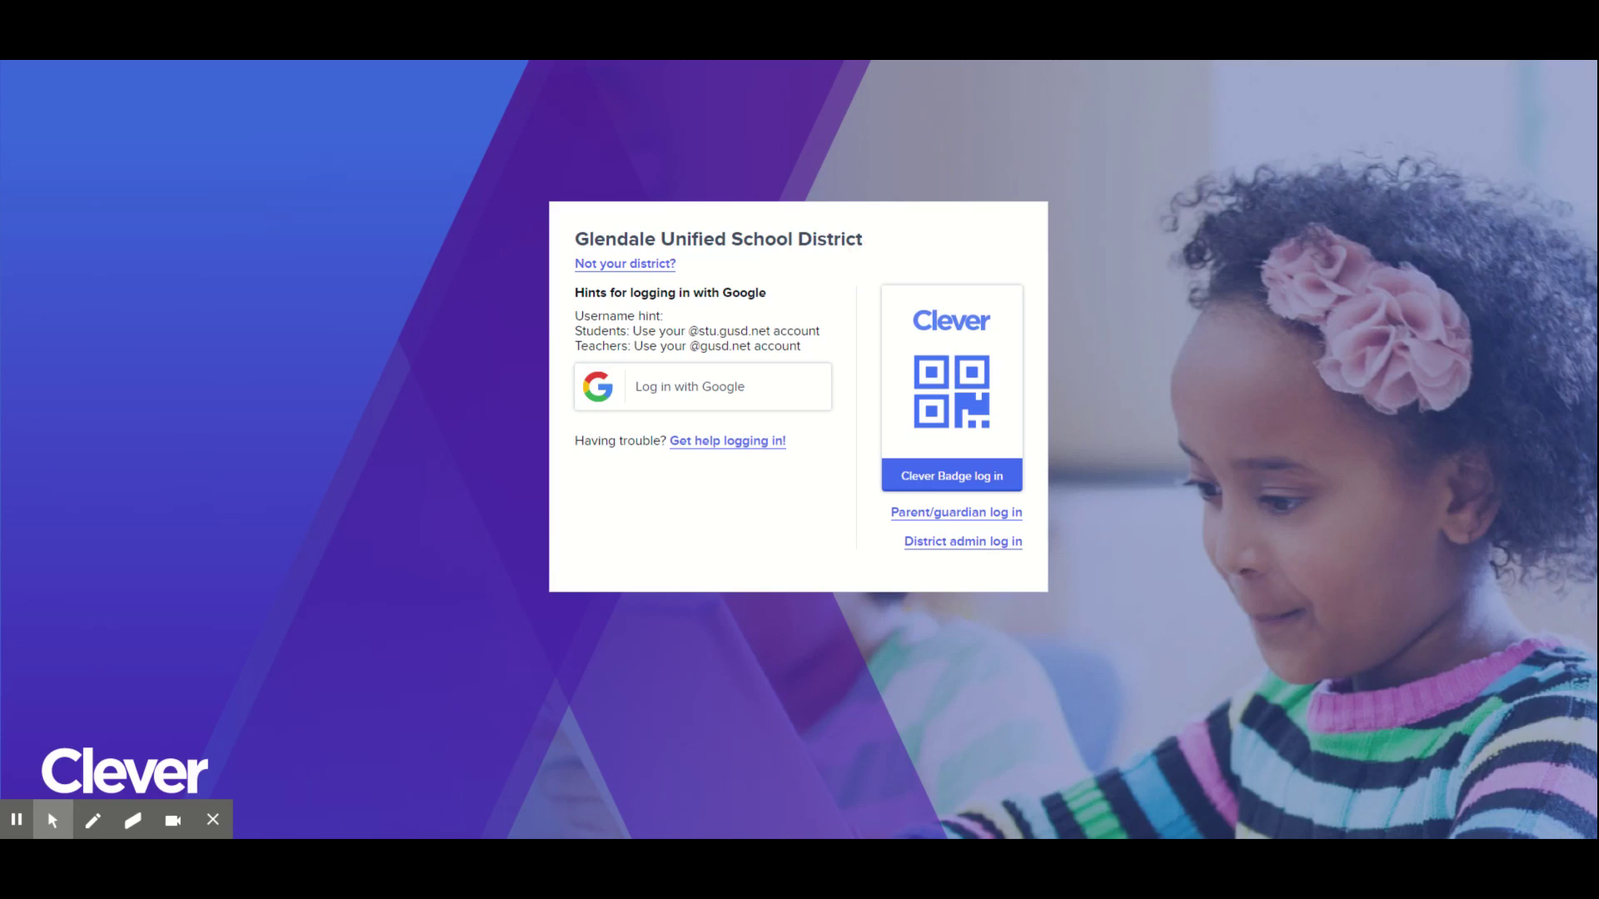
Step: Start logging in to Clever with Google, choose the stu.gusd.net student account and point out its username format
click(746, 390)
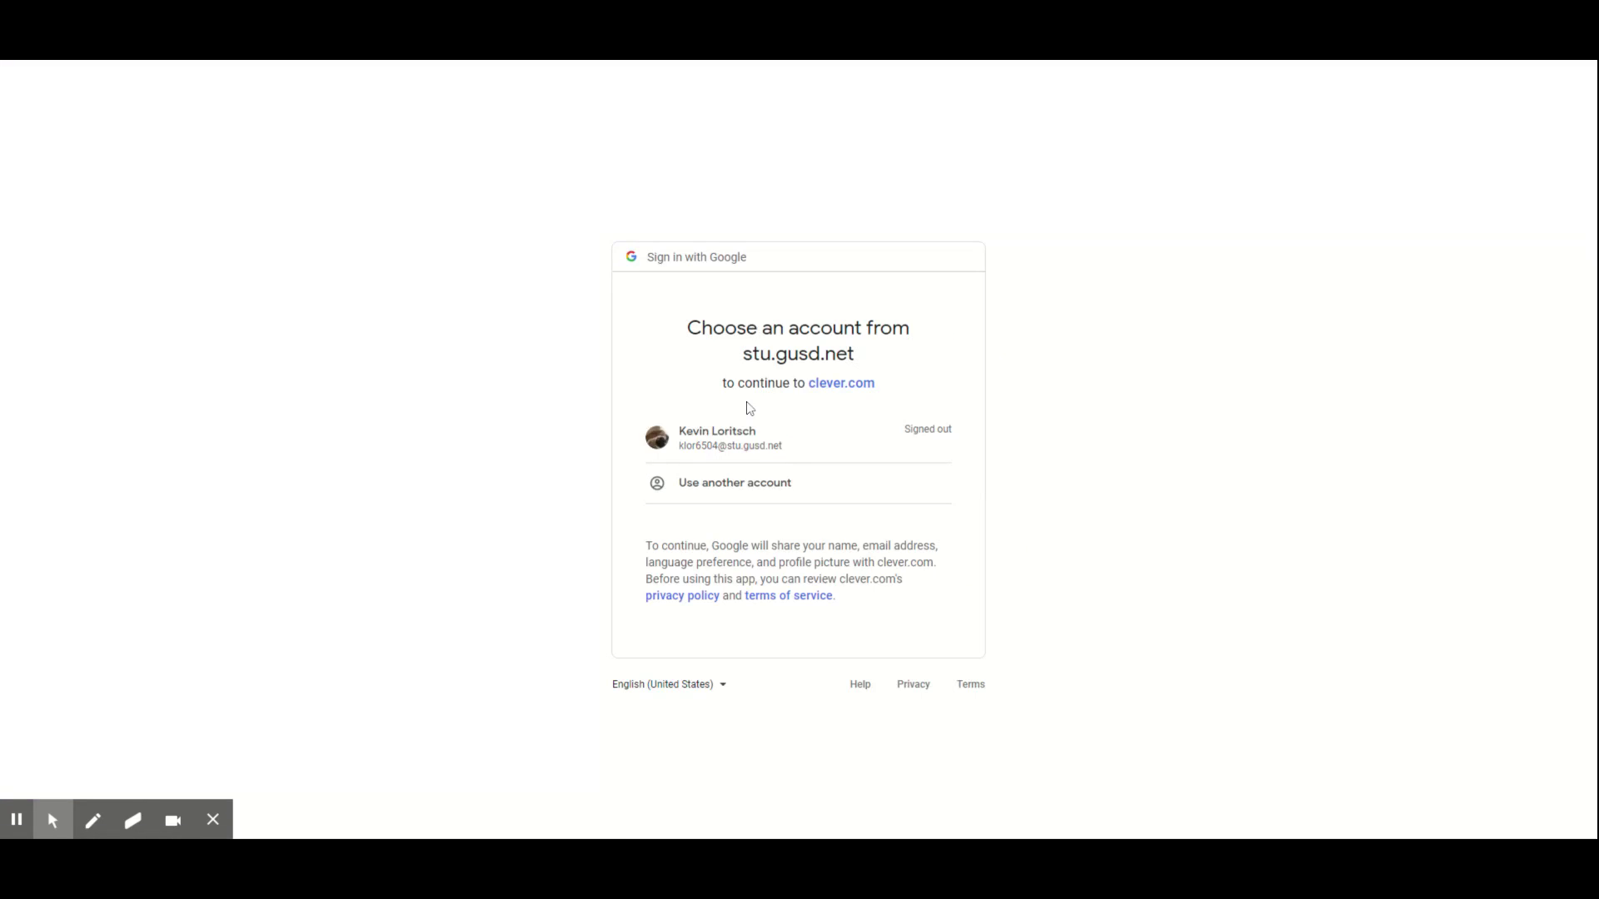
click(823, 448)
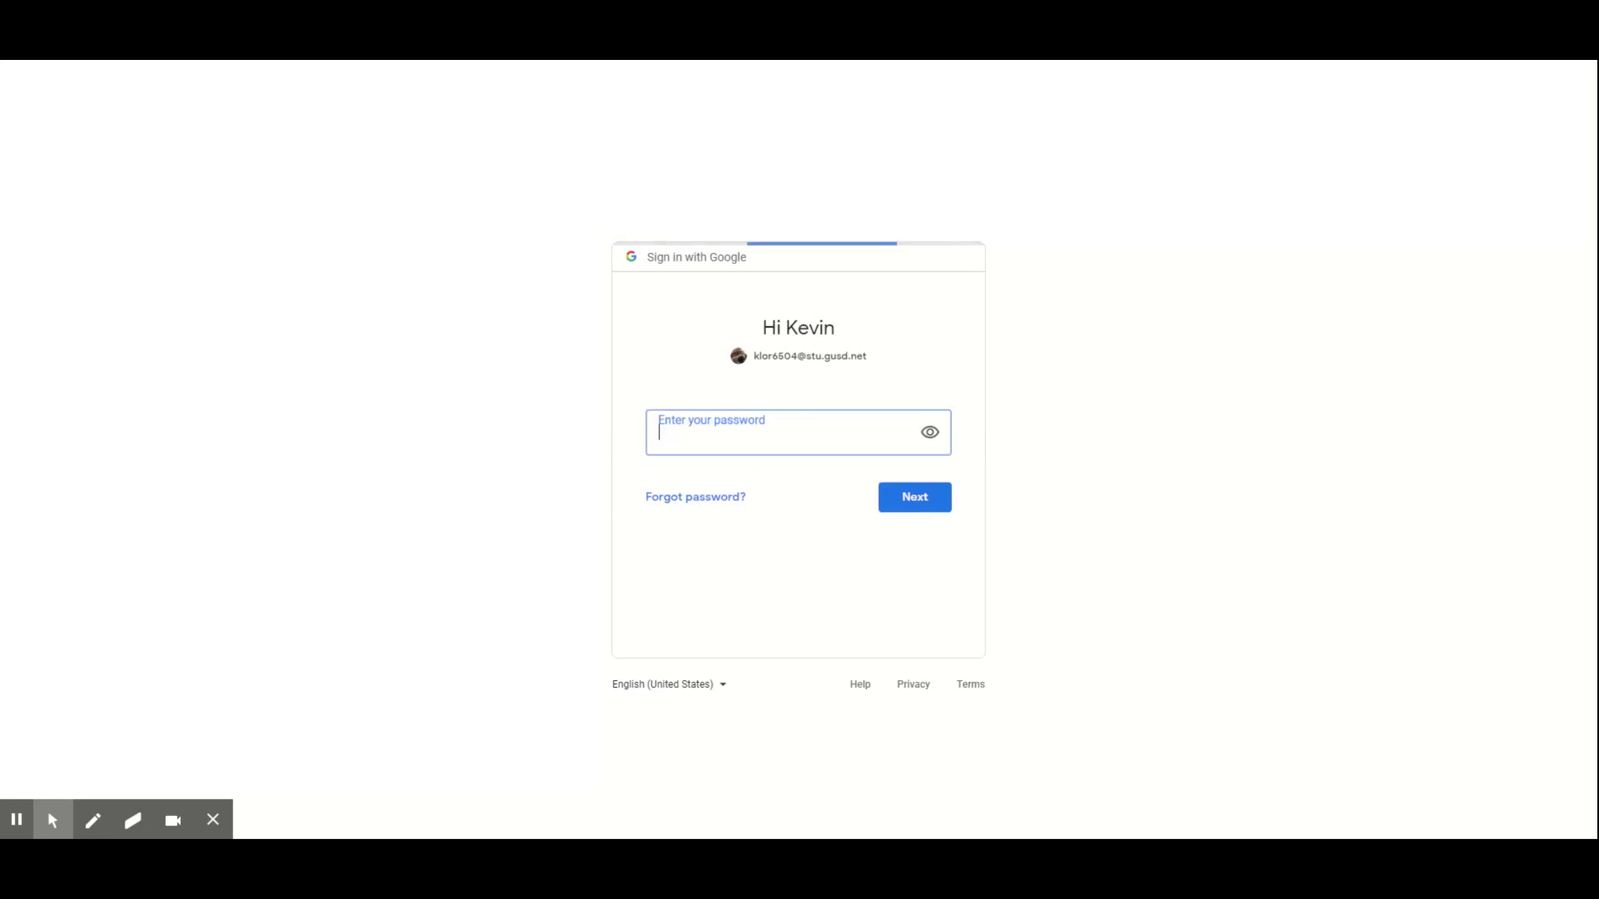
drag(804, 356, 859, 355)
click(816, 405)
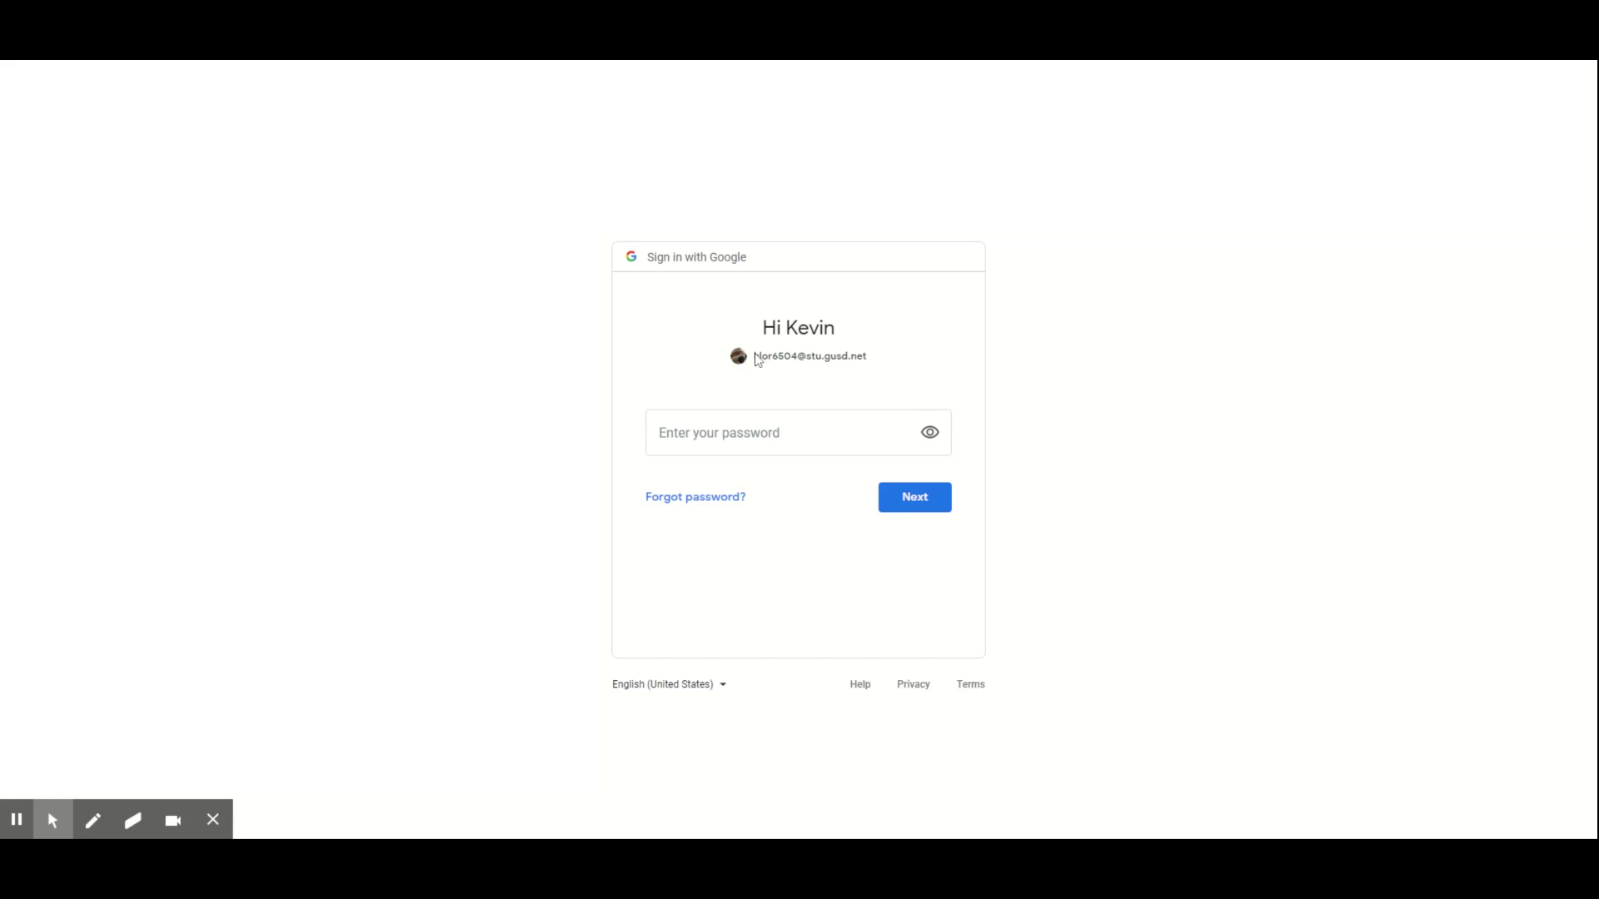
drag(755, 353, 792, 353)
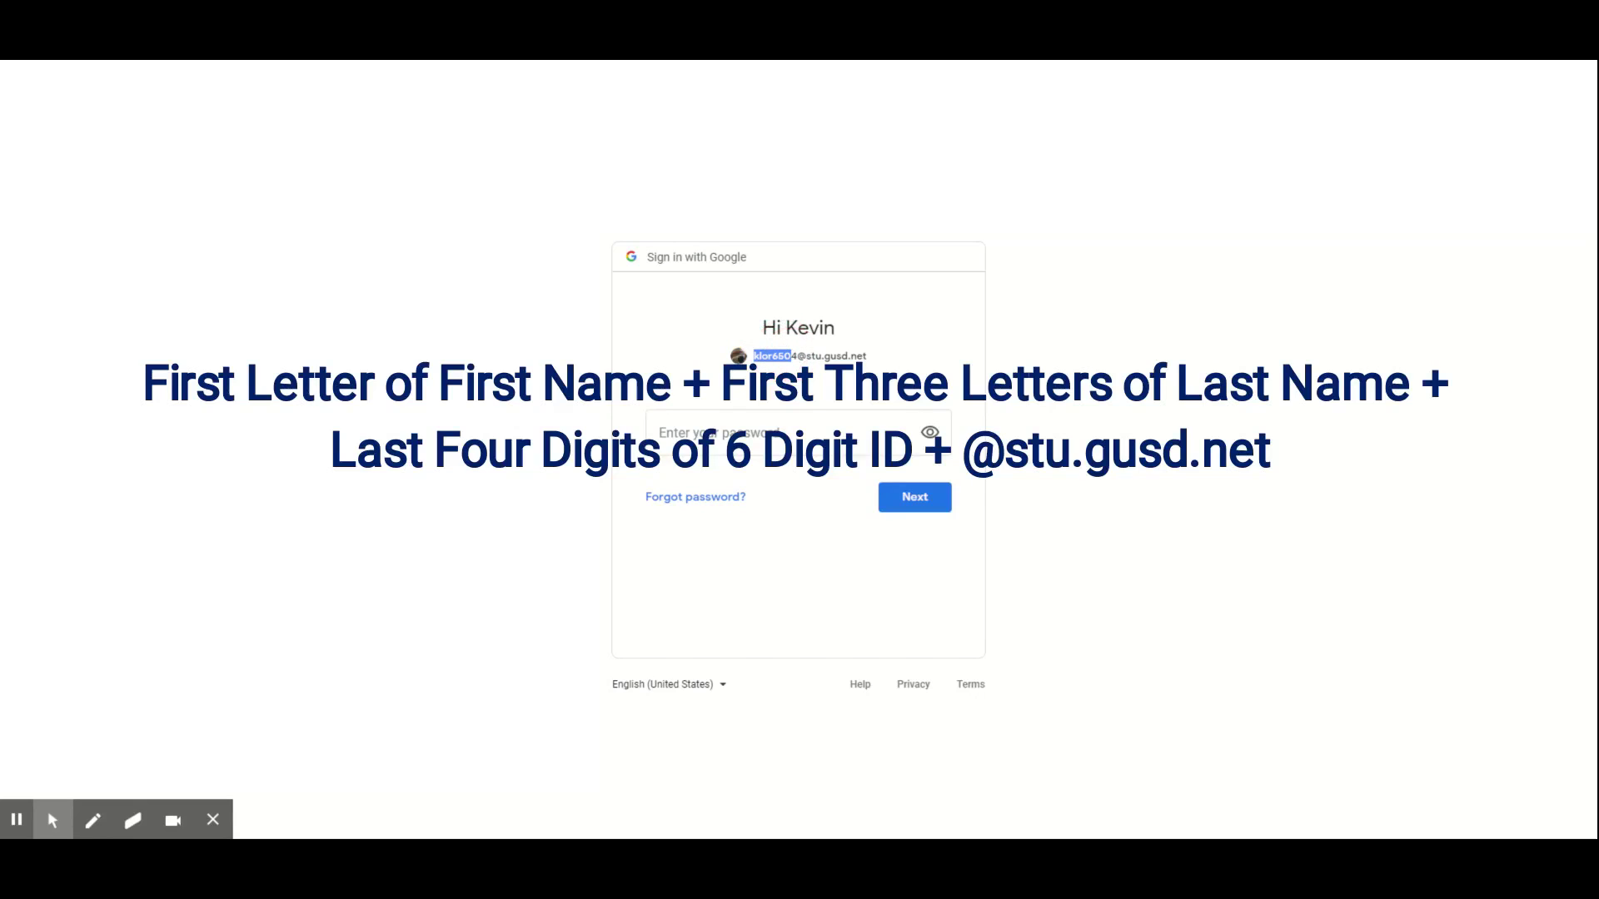
click(759, 364)
drag(771, 356, 800, 361)
click(883, 373)
Step: Enter the student account password and submit it to log in to Clever
click(860, 428)
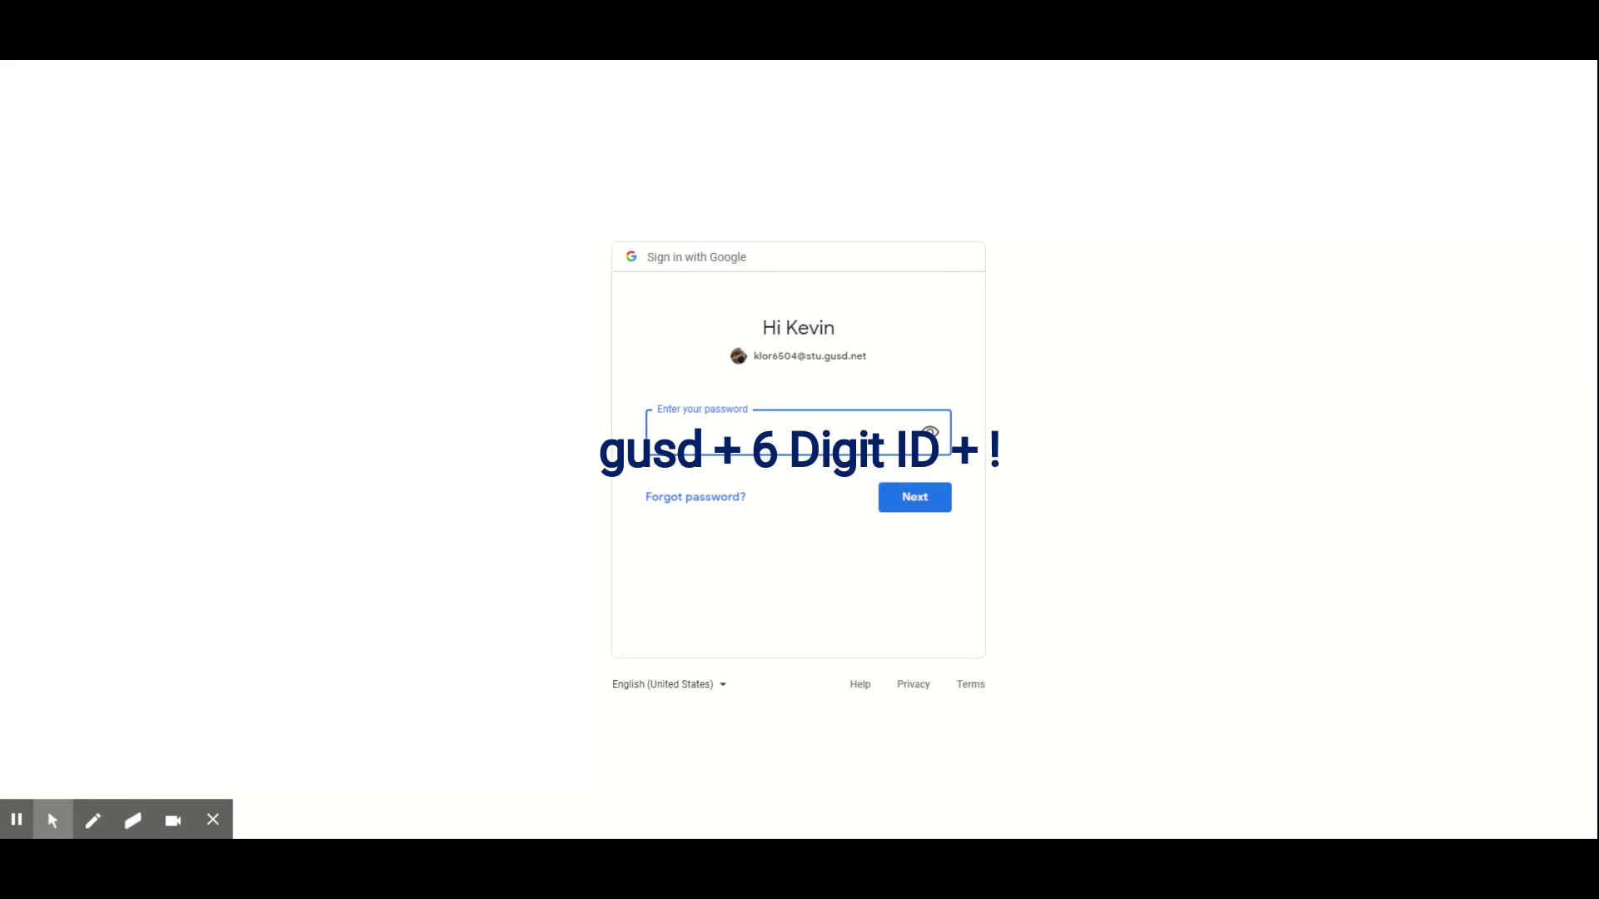
text(••••••••)
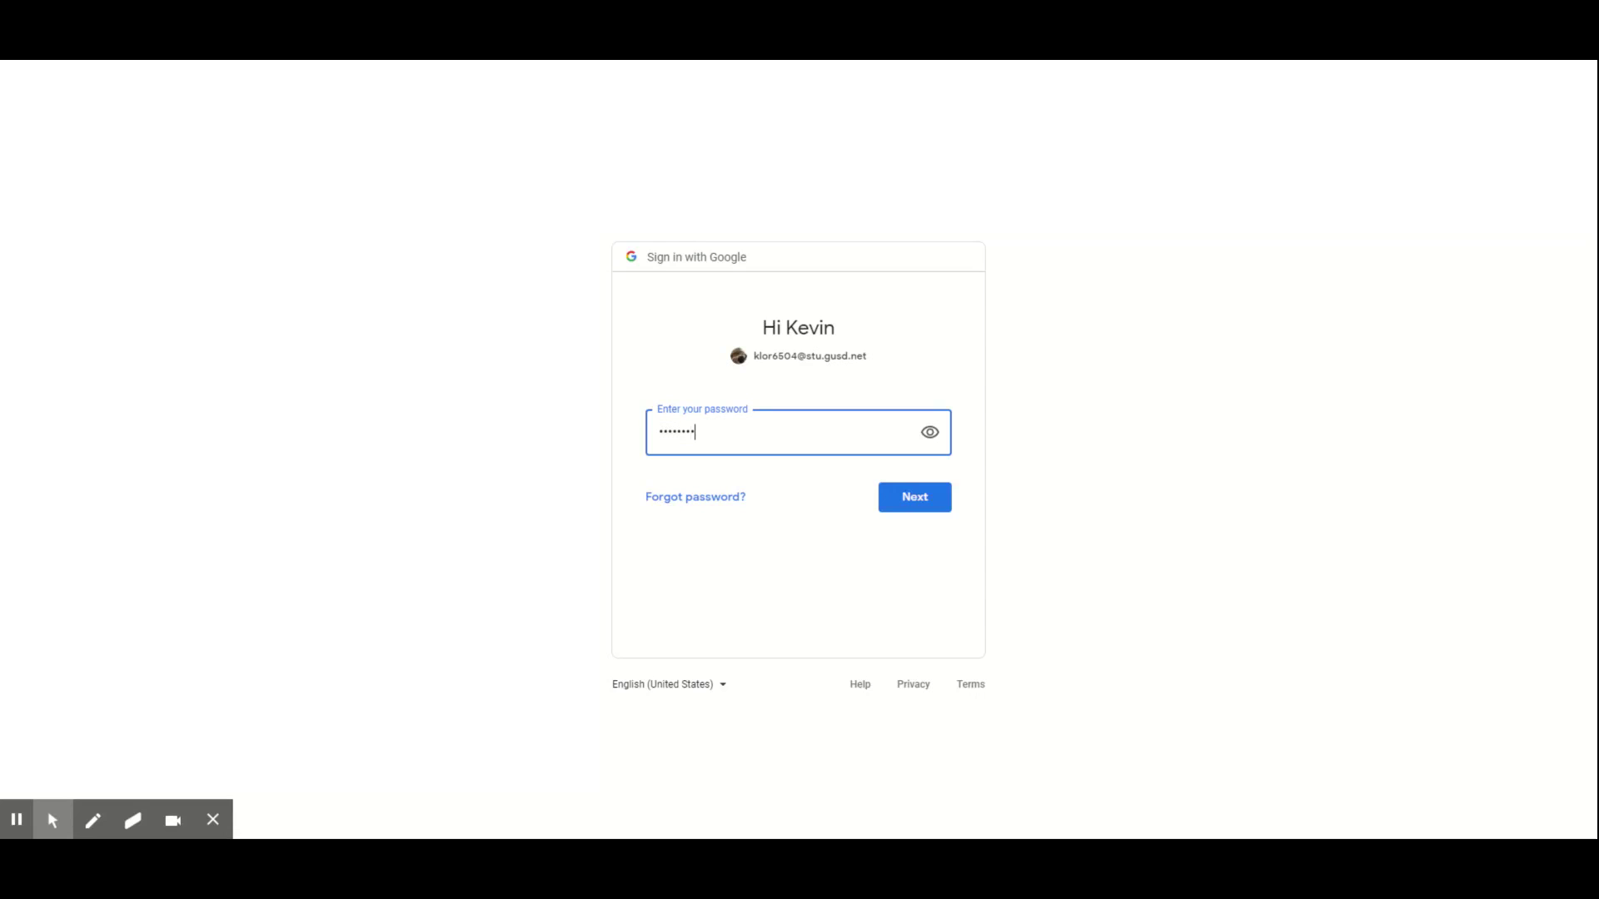
text(••)
key(Return)
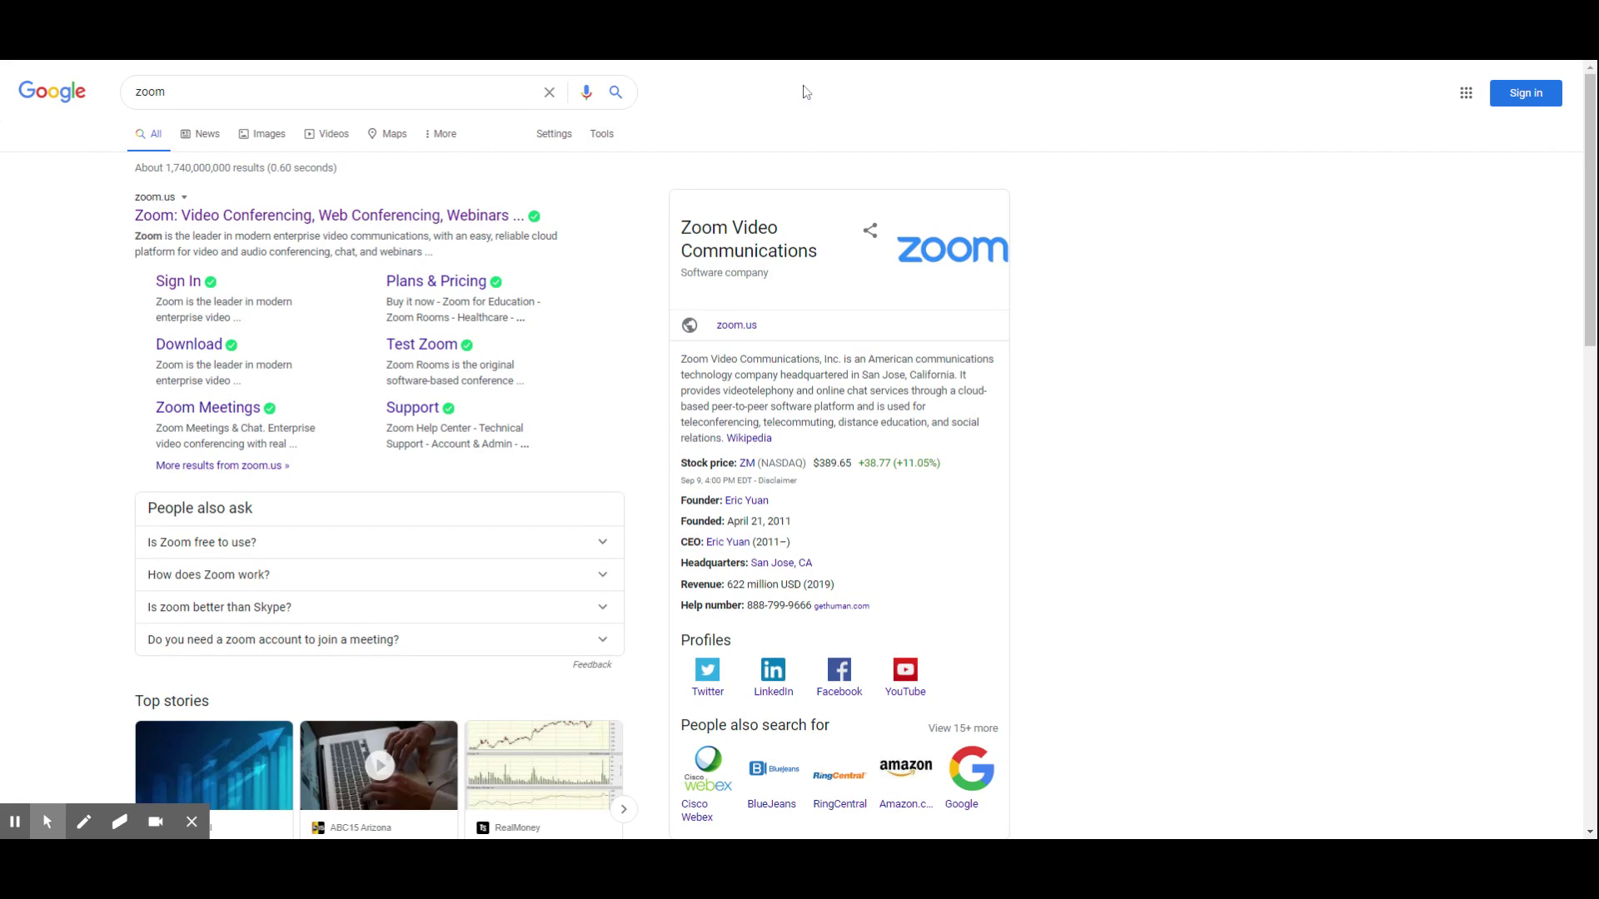
Step: Open the Zoom website from the search results and choose to sign in with Google
click(380, 222)
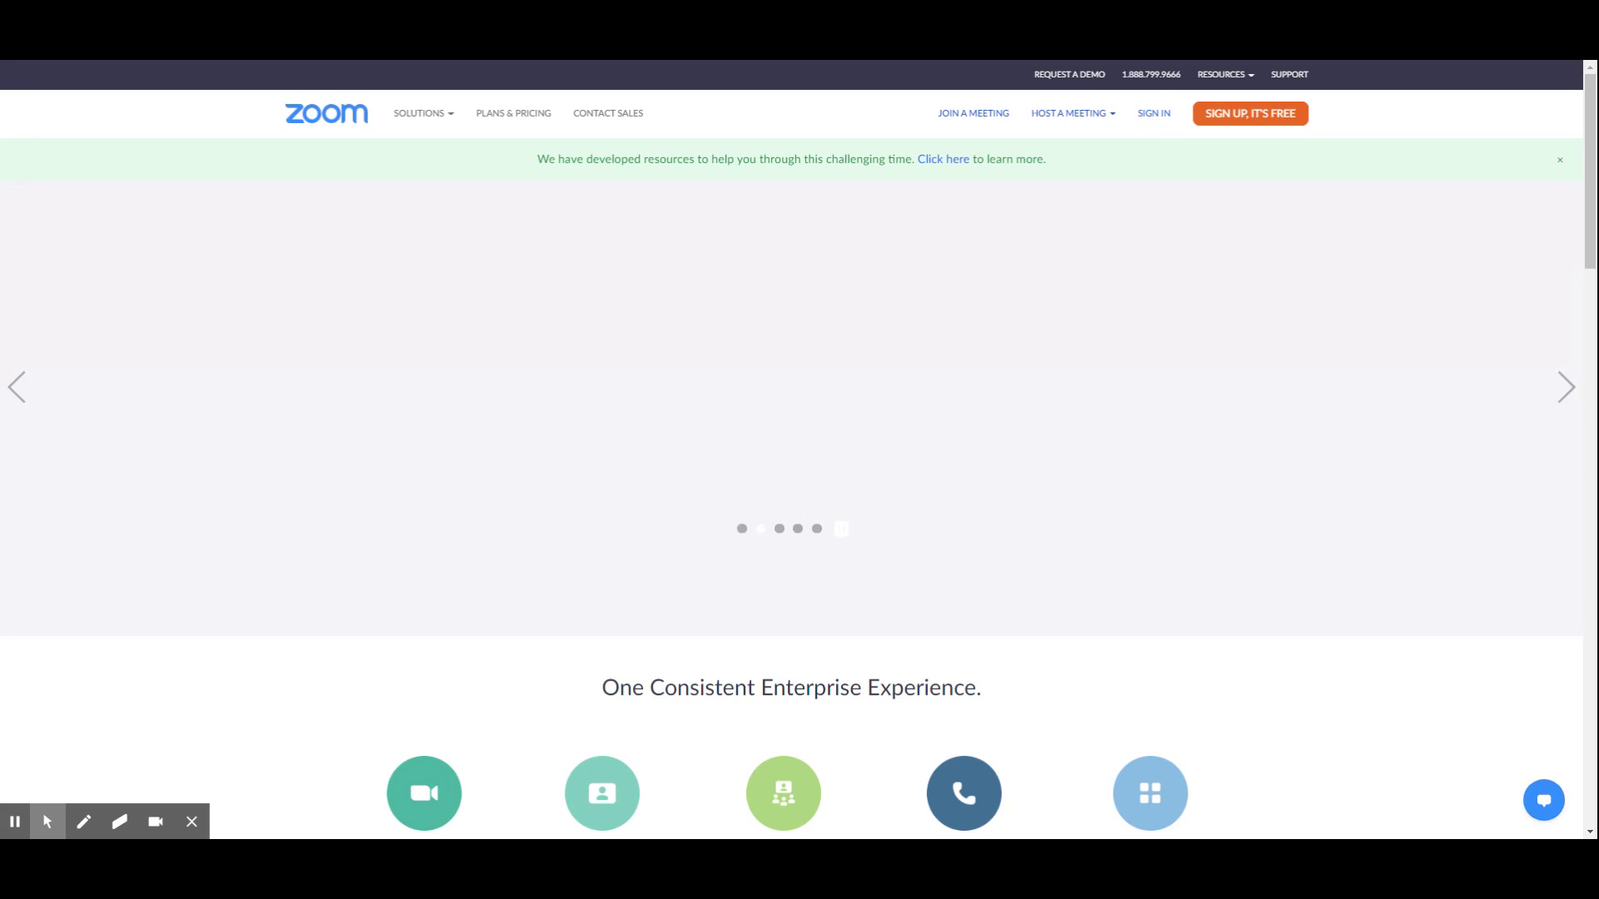
click(1149, 119)
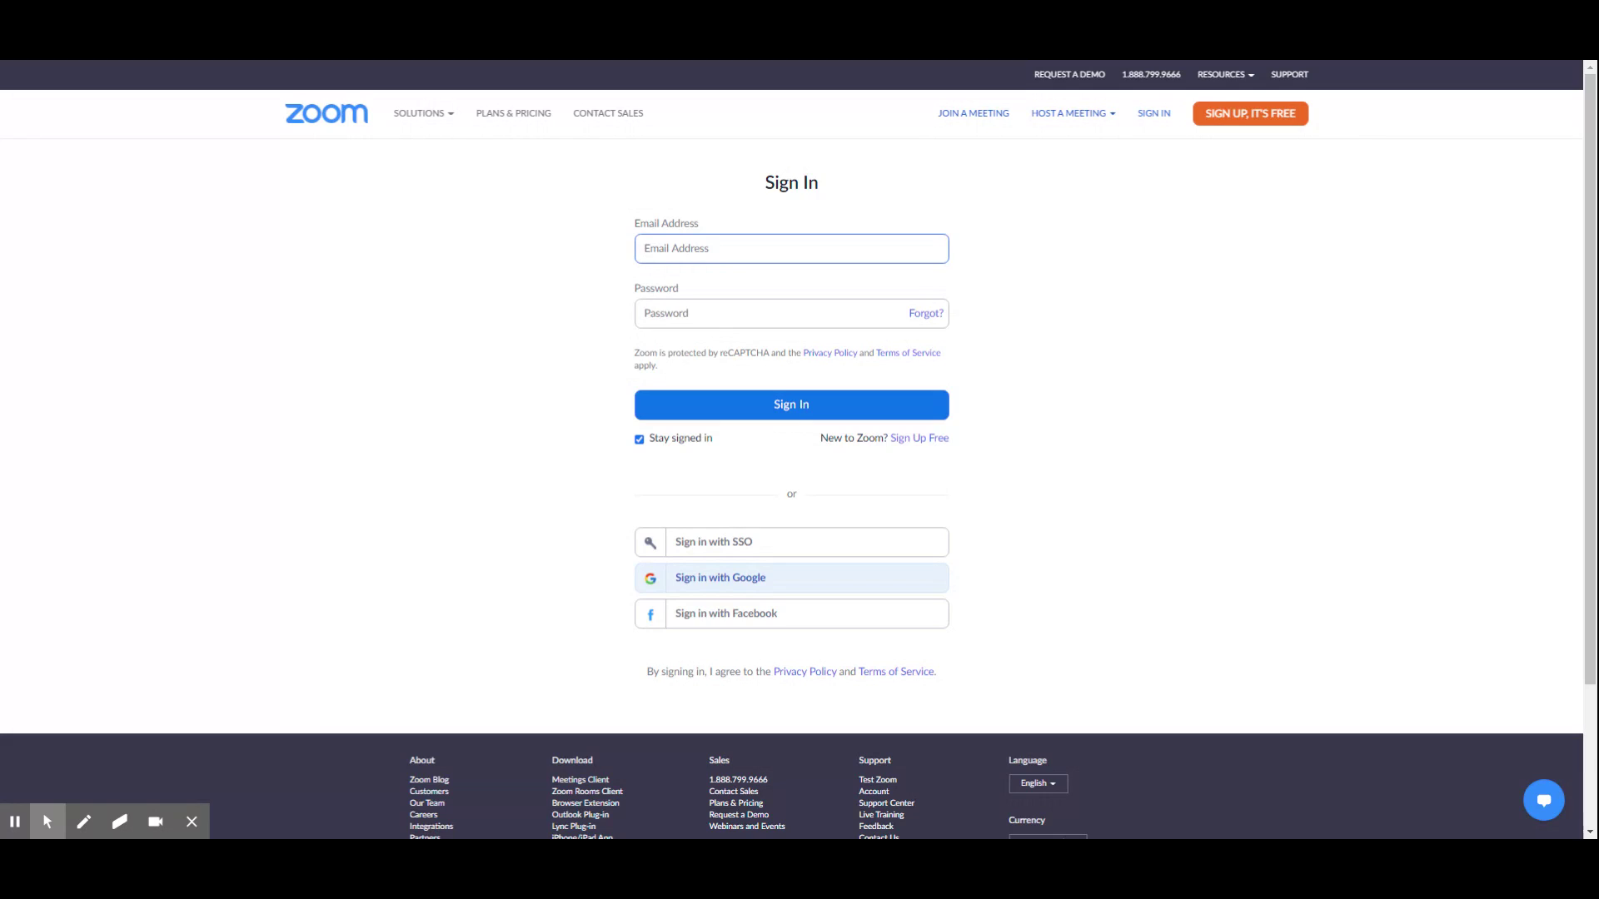
click(793, 587)
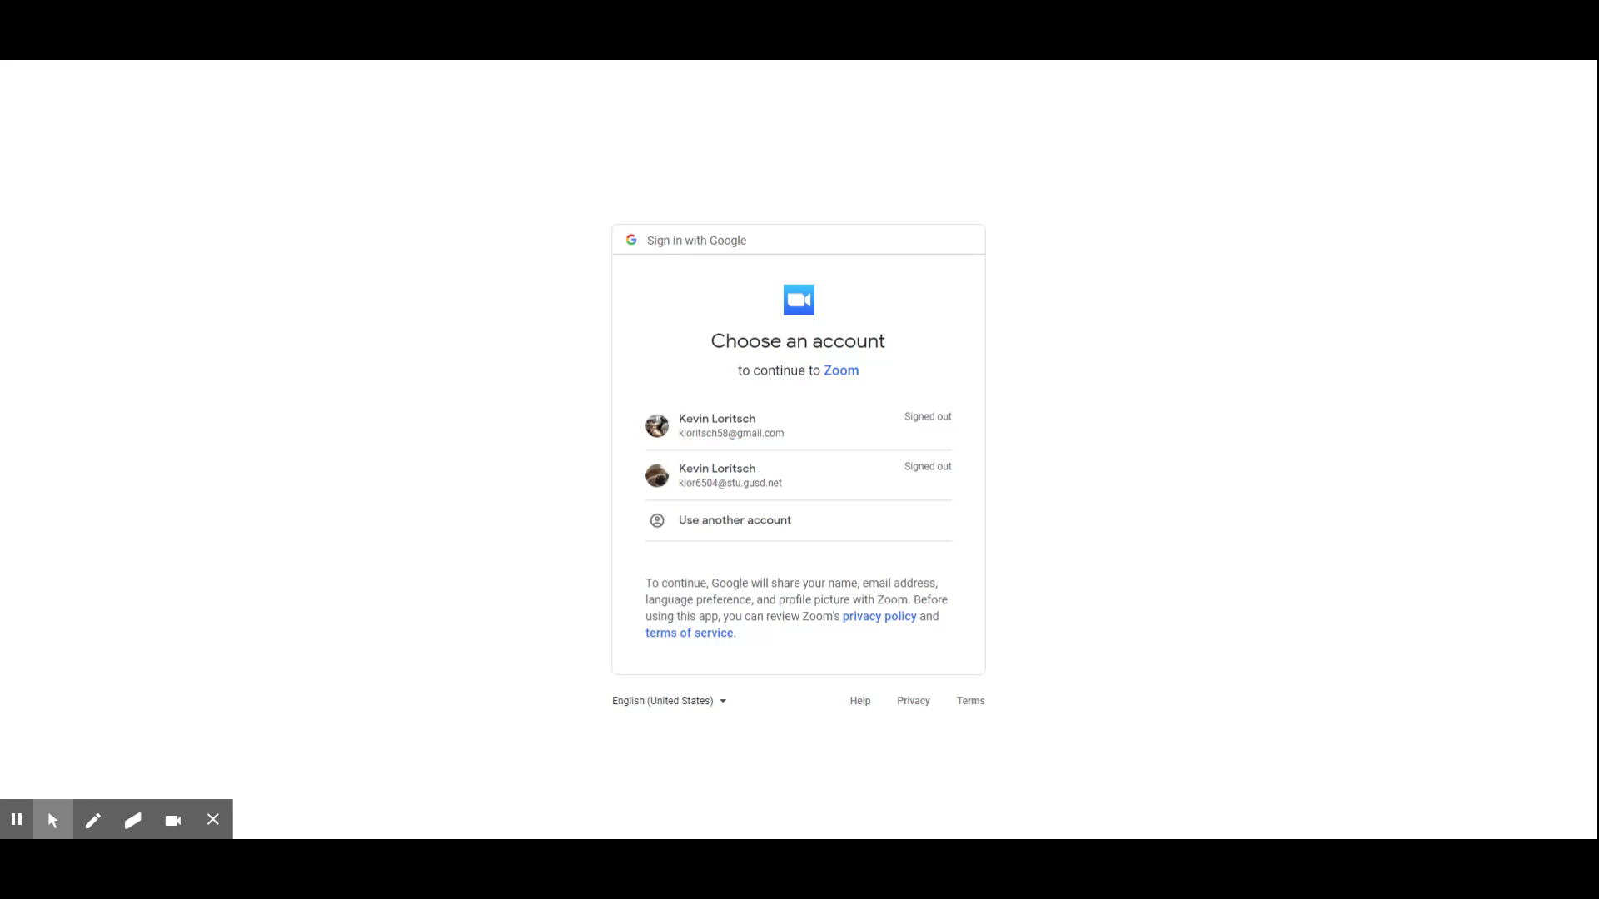
Step: Select the stu.gusd.net student account and submit its password to sign in to Zoom
click(786, 478)
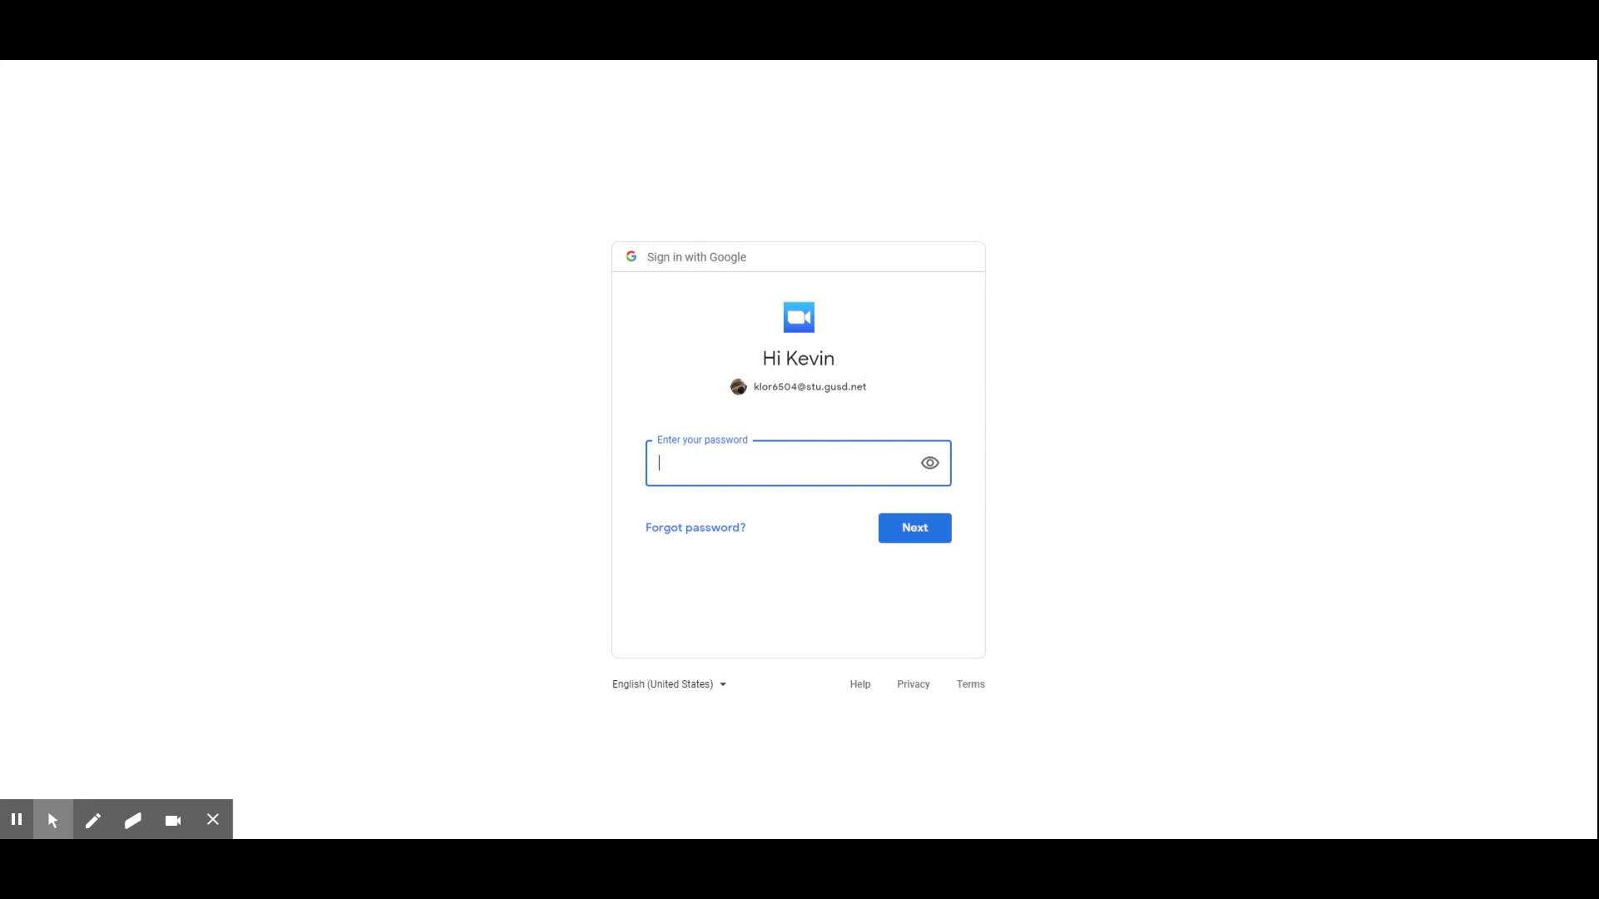
text(••••••••••)
key(Return)
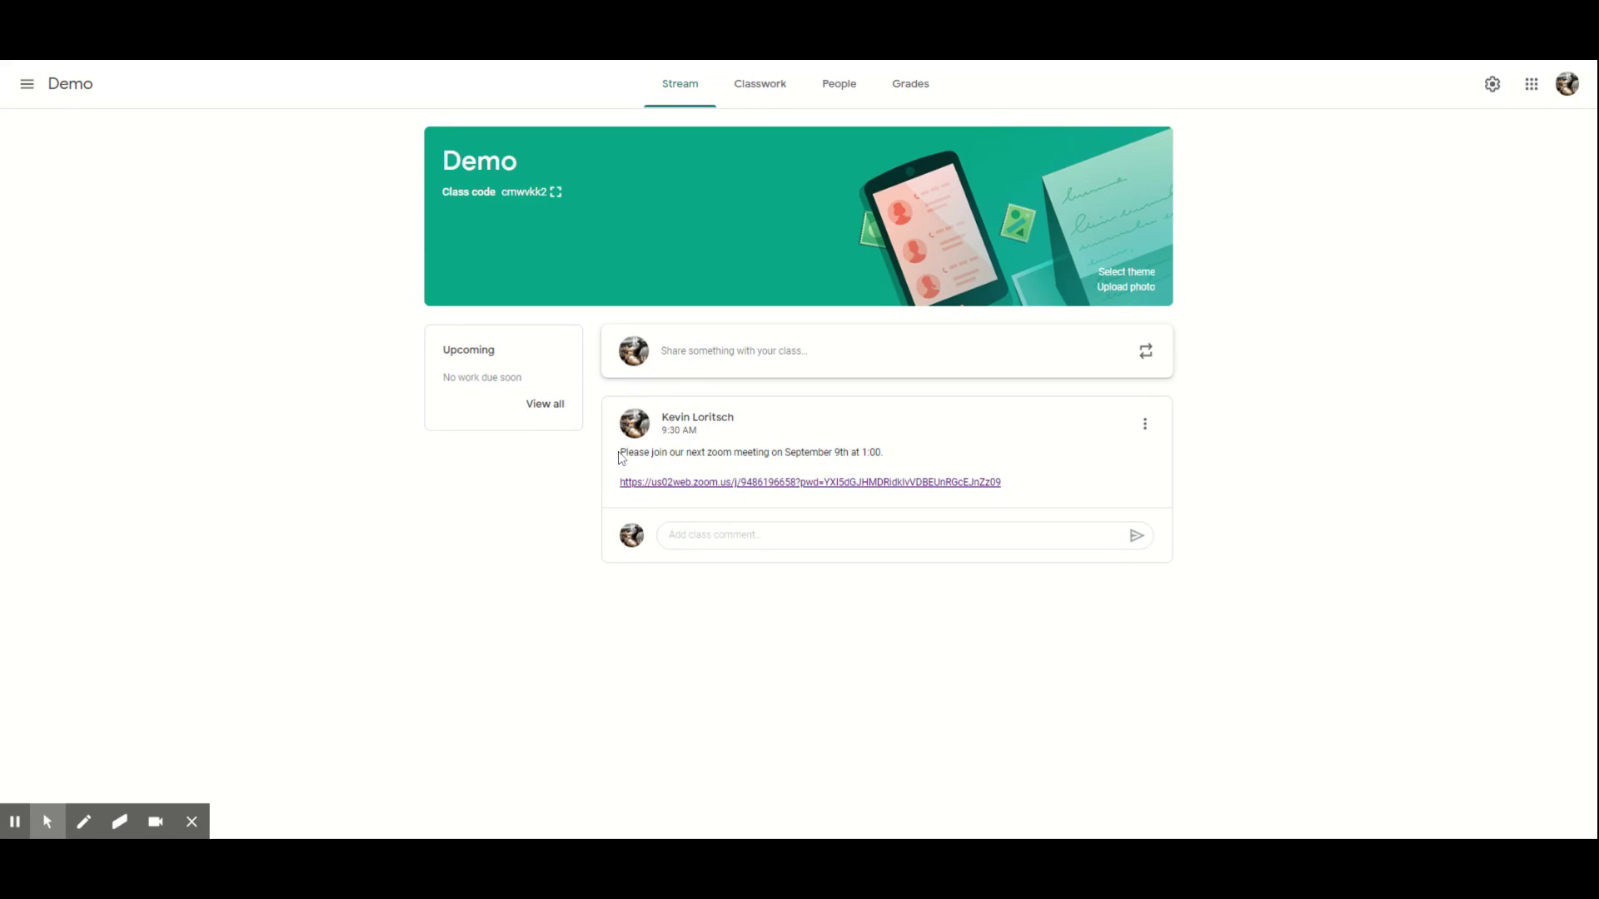
Step: Launch the Zoom meeting linked in the class stream announcement and join it without video
drag(620, 458, 1004, 480)
click(1031, 452)
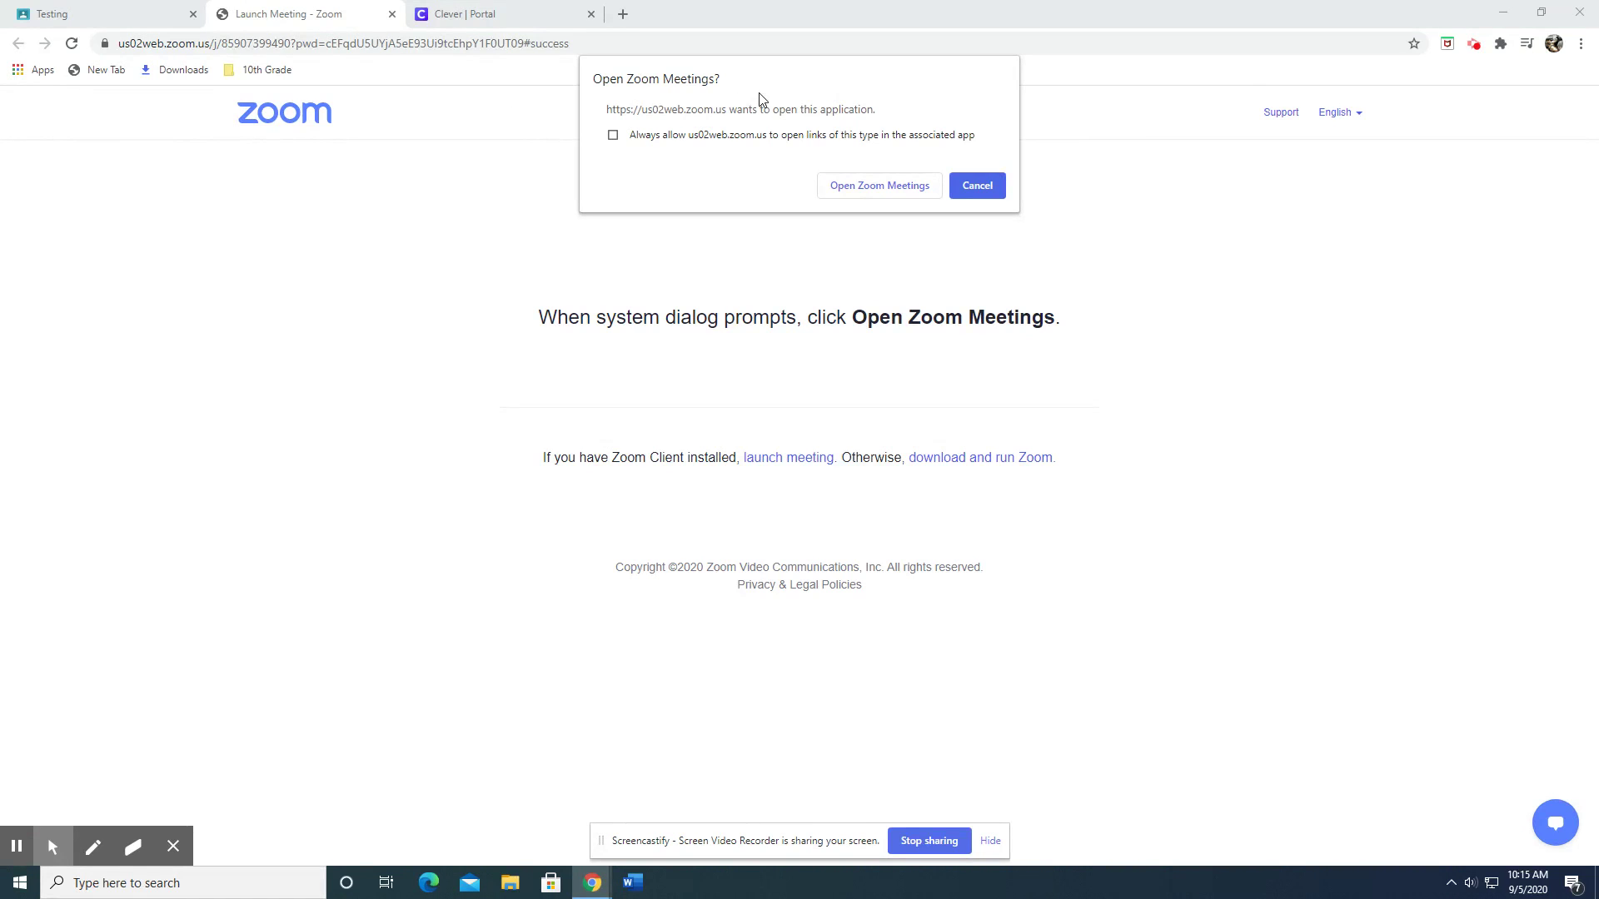
click(887, 191)
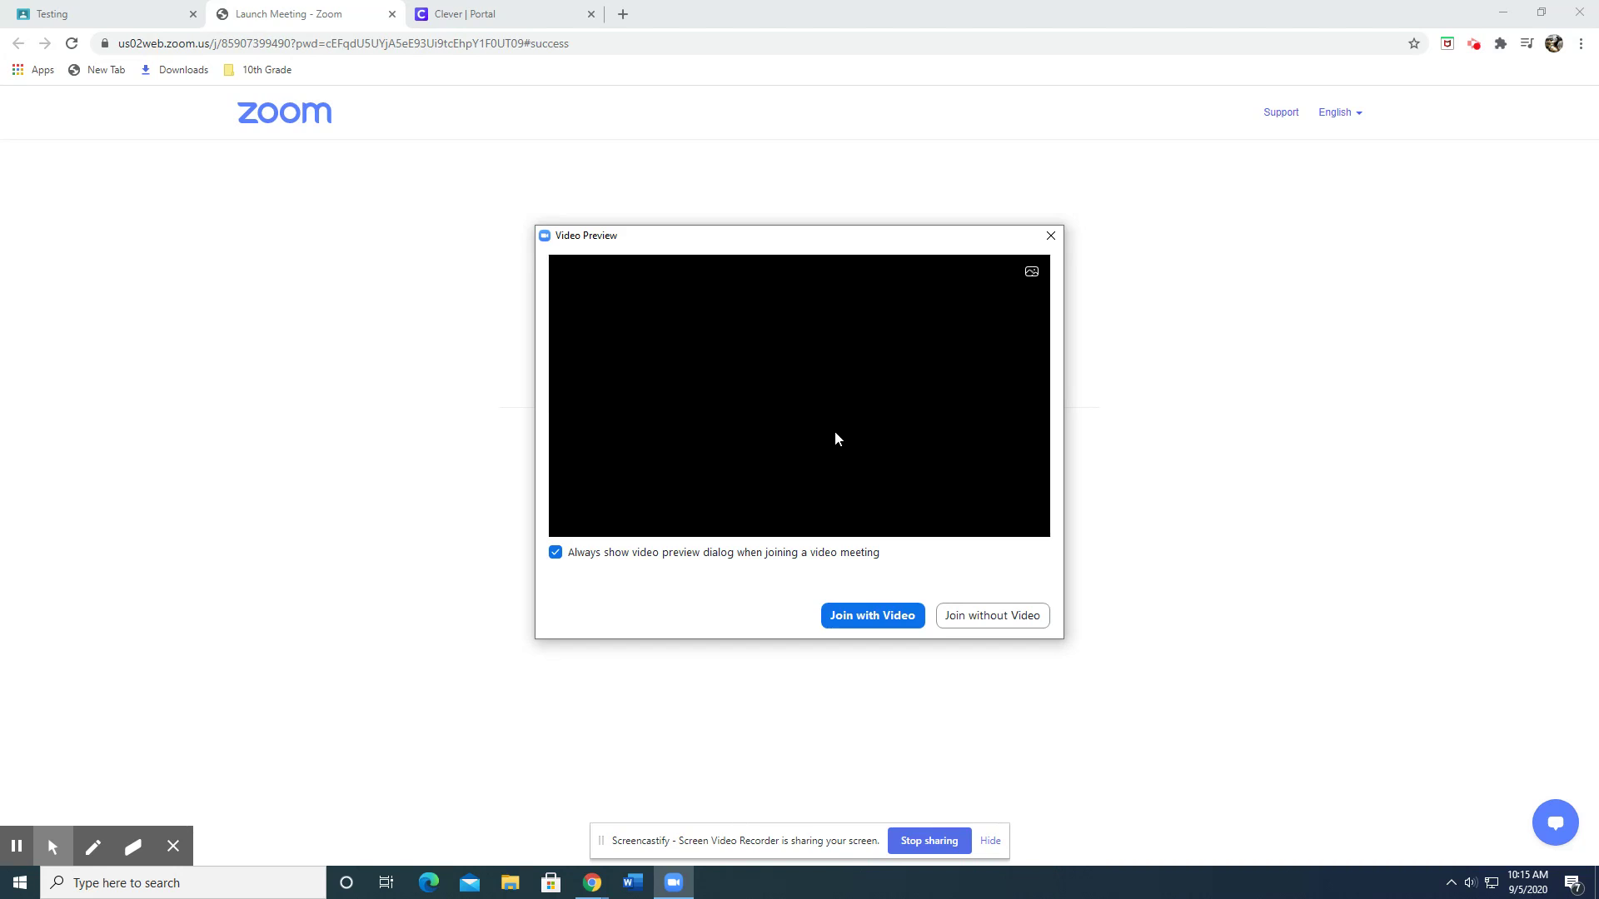
click(1024, 625)
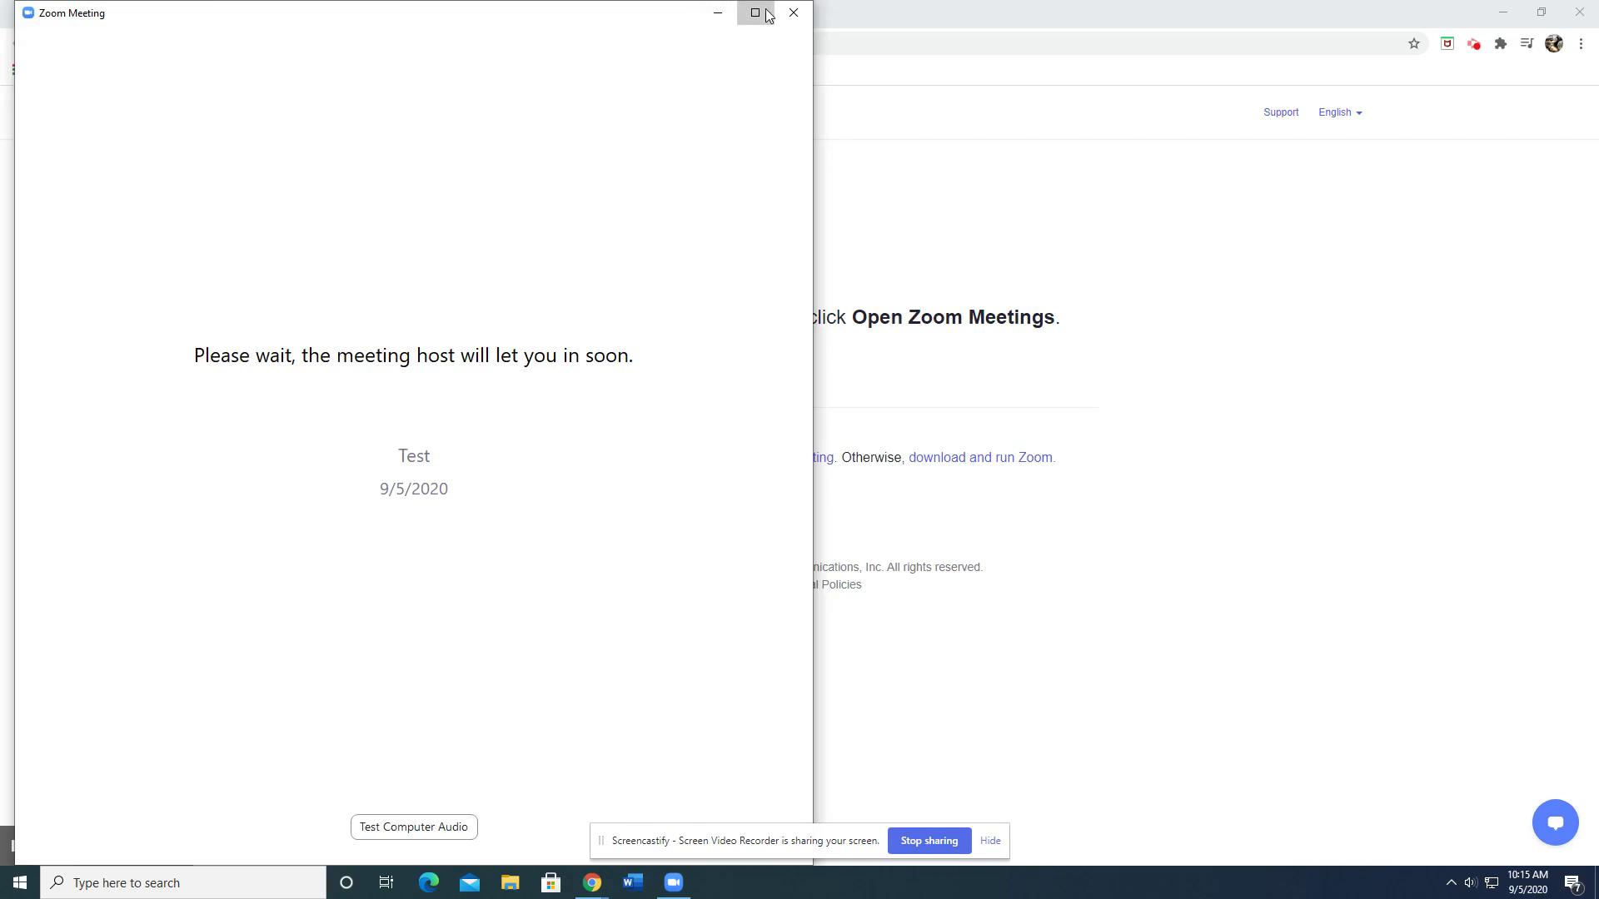
click(755, 12)
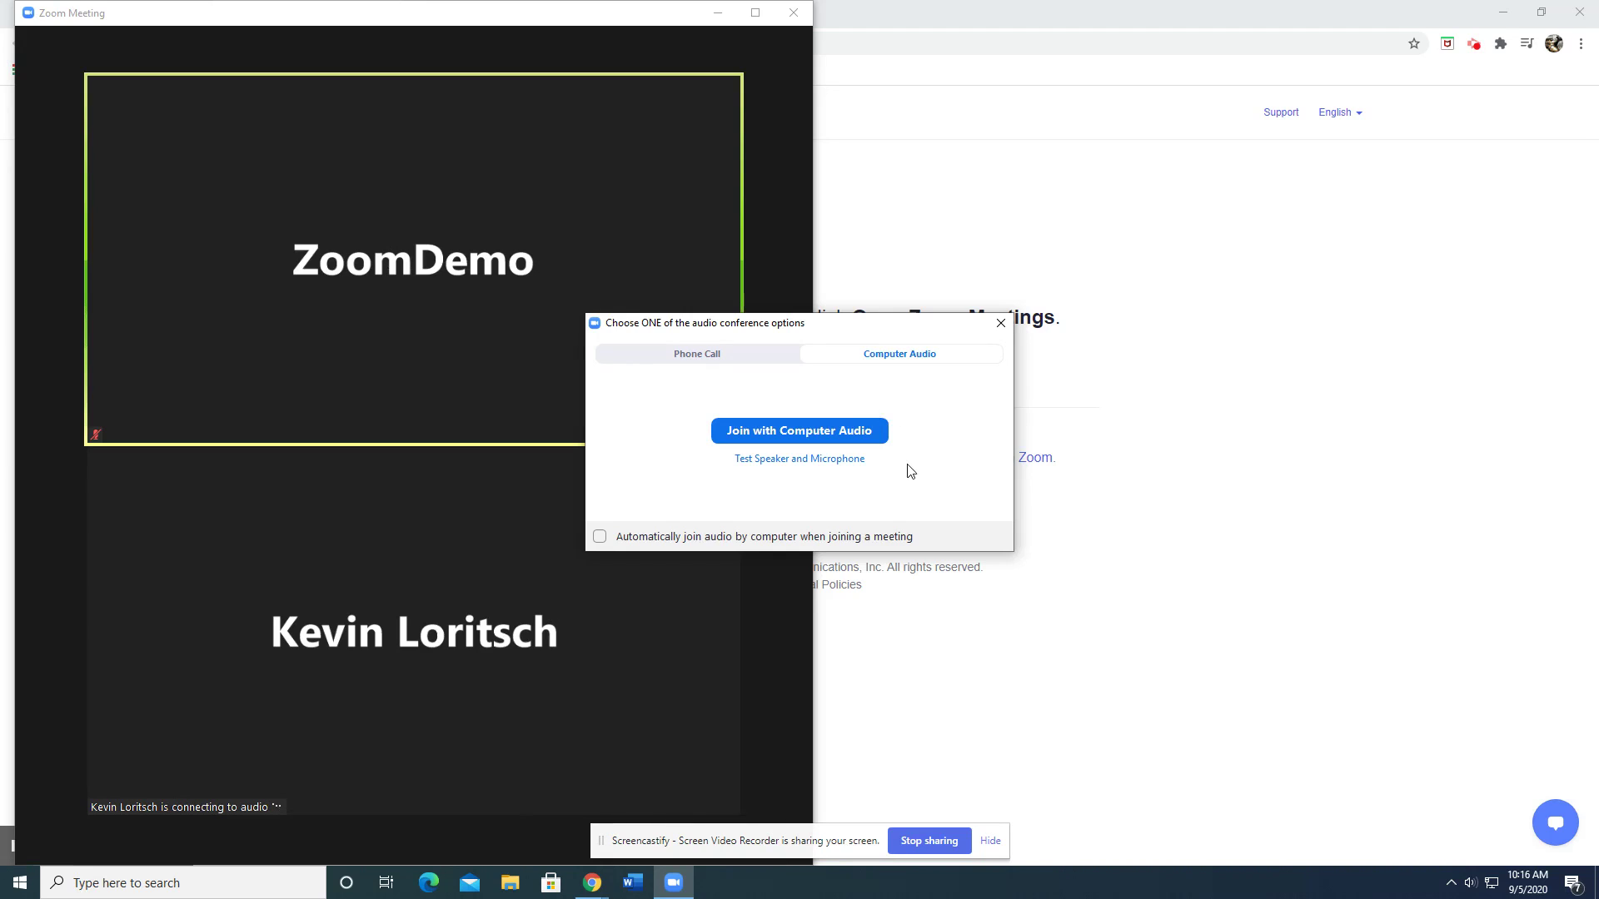
Step: Join the meeting with computer audio, microphone muted, in a maximized window clear of the screen-sharing notice
click(861, 439)
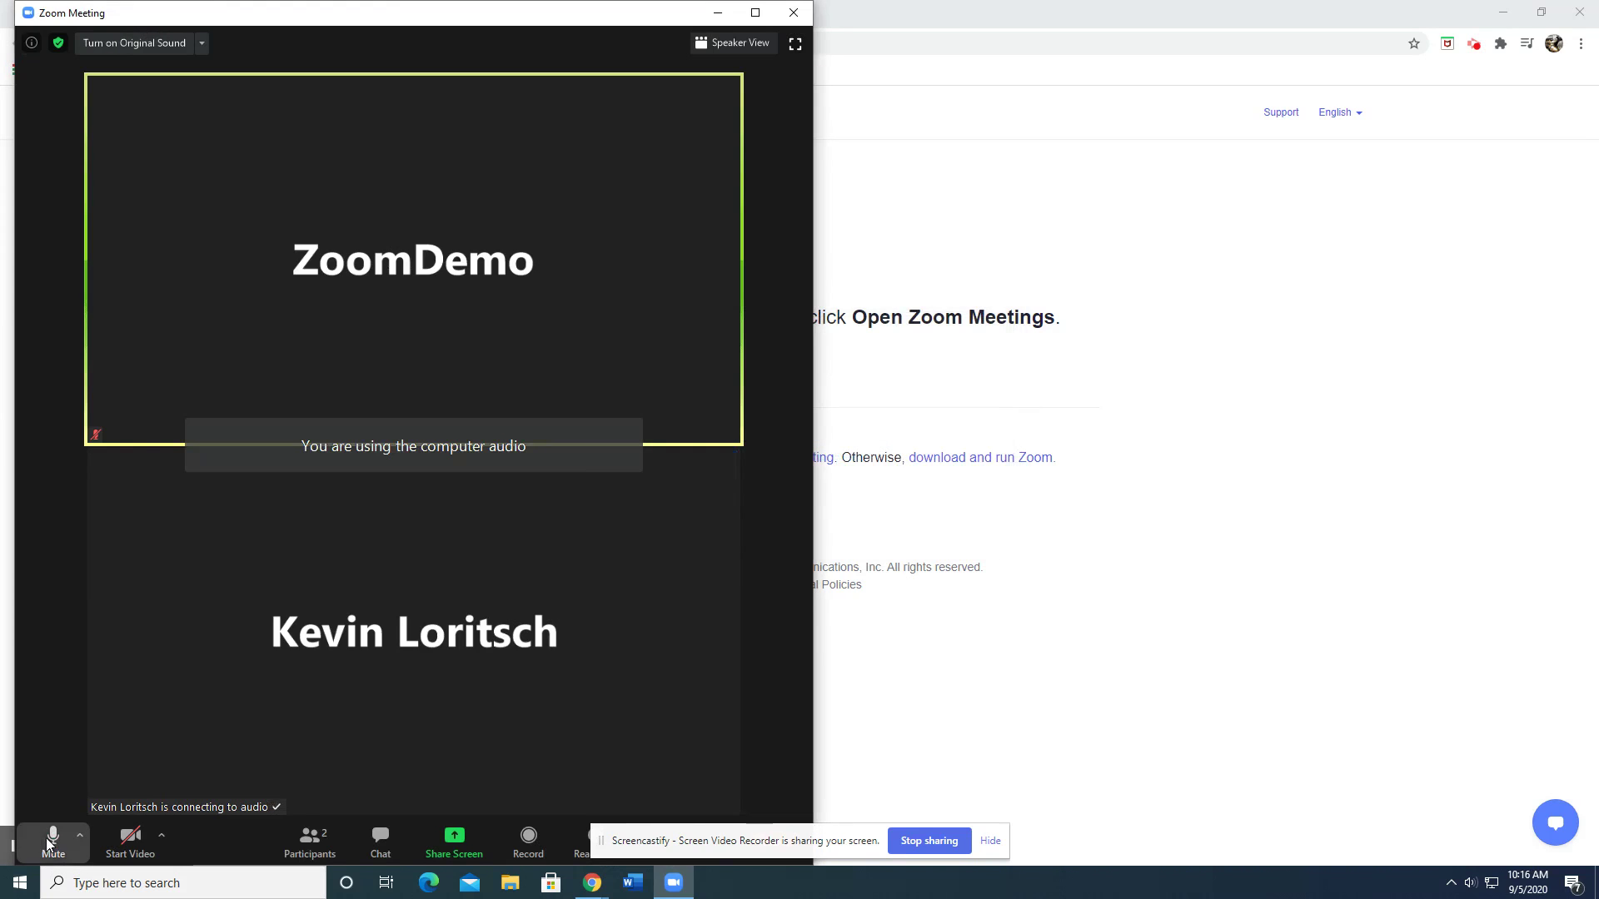
click(756, 12)
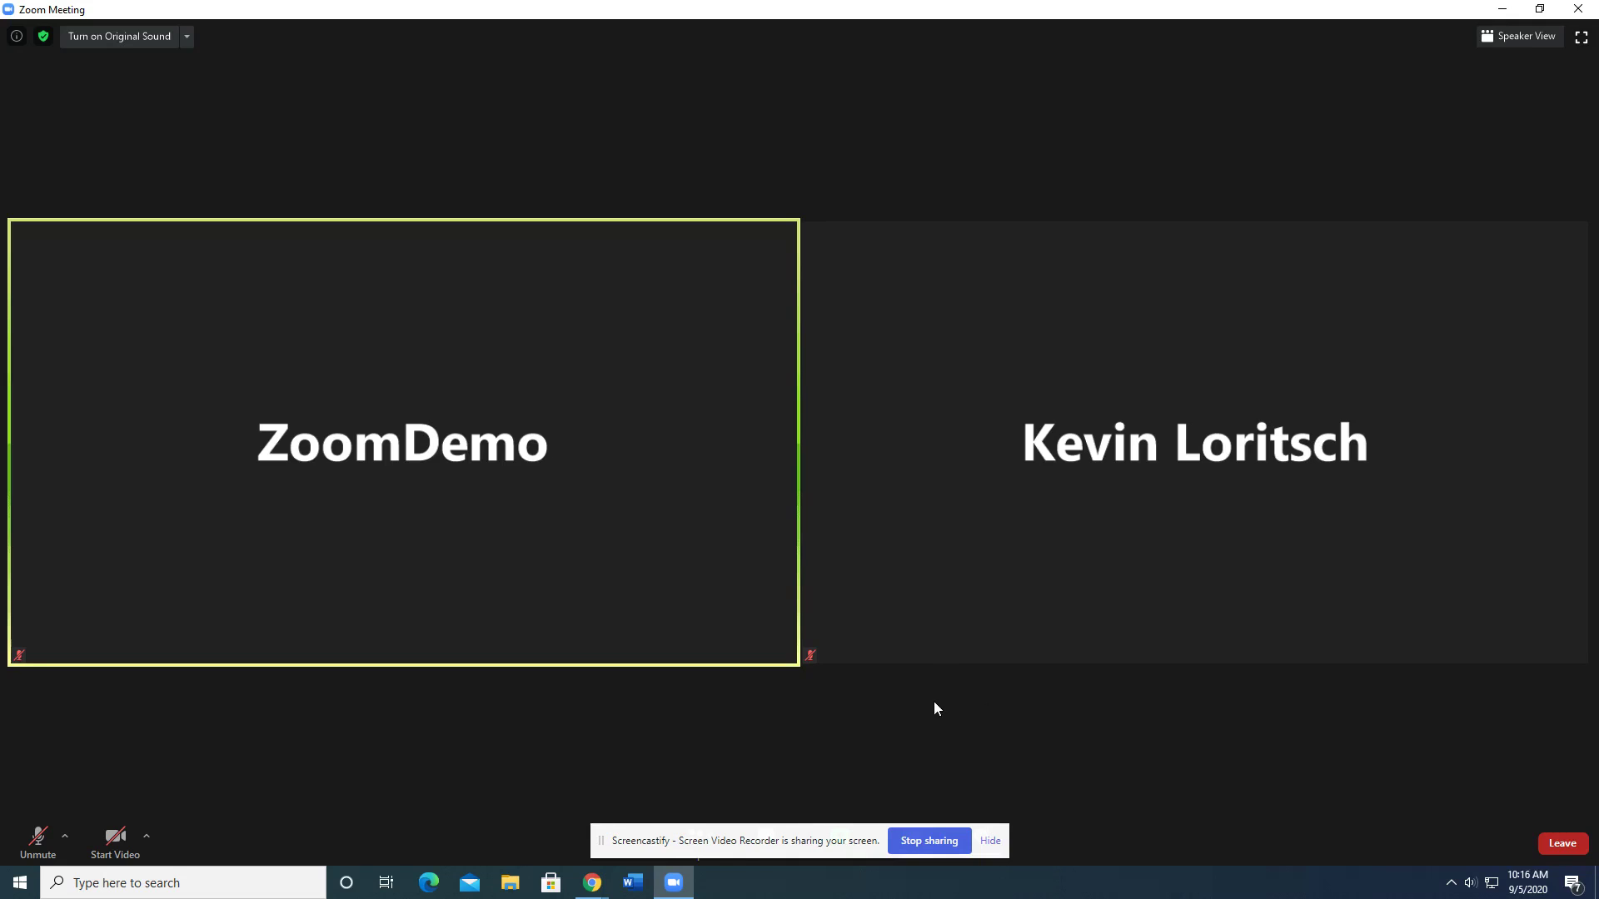
click(989, 841)
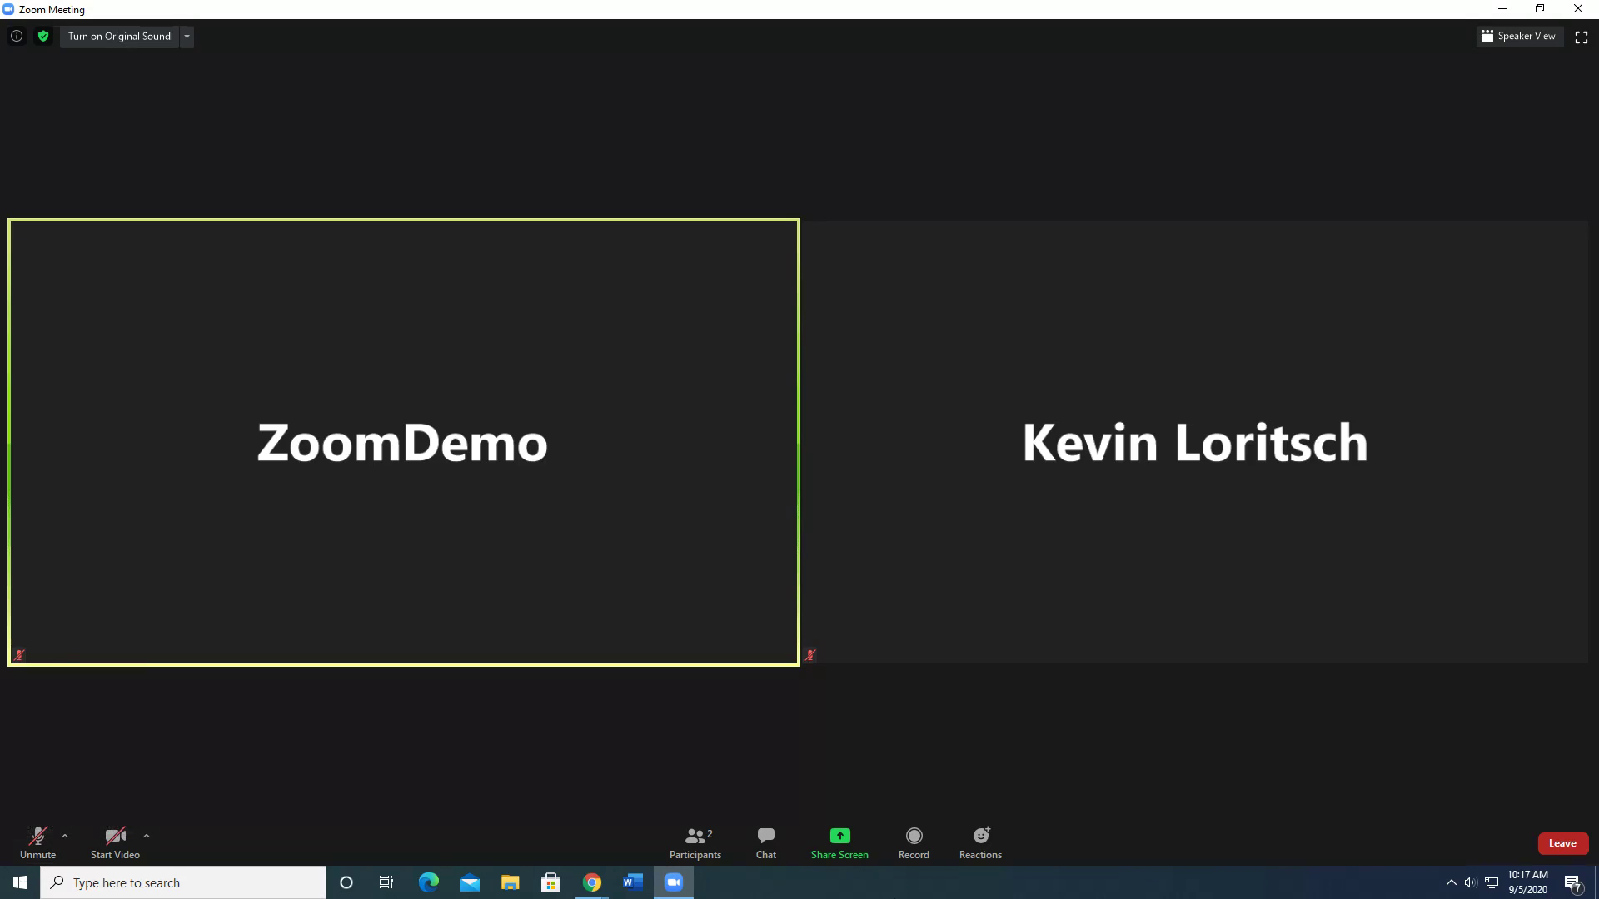
Step: Raise your hand from the meeting's participants list, lower it again and close the list
click(700, 838)
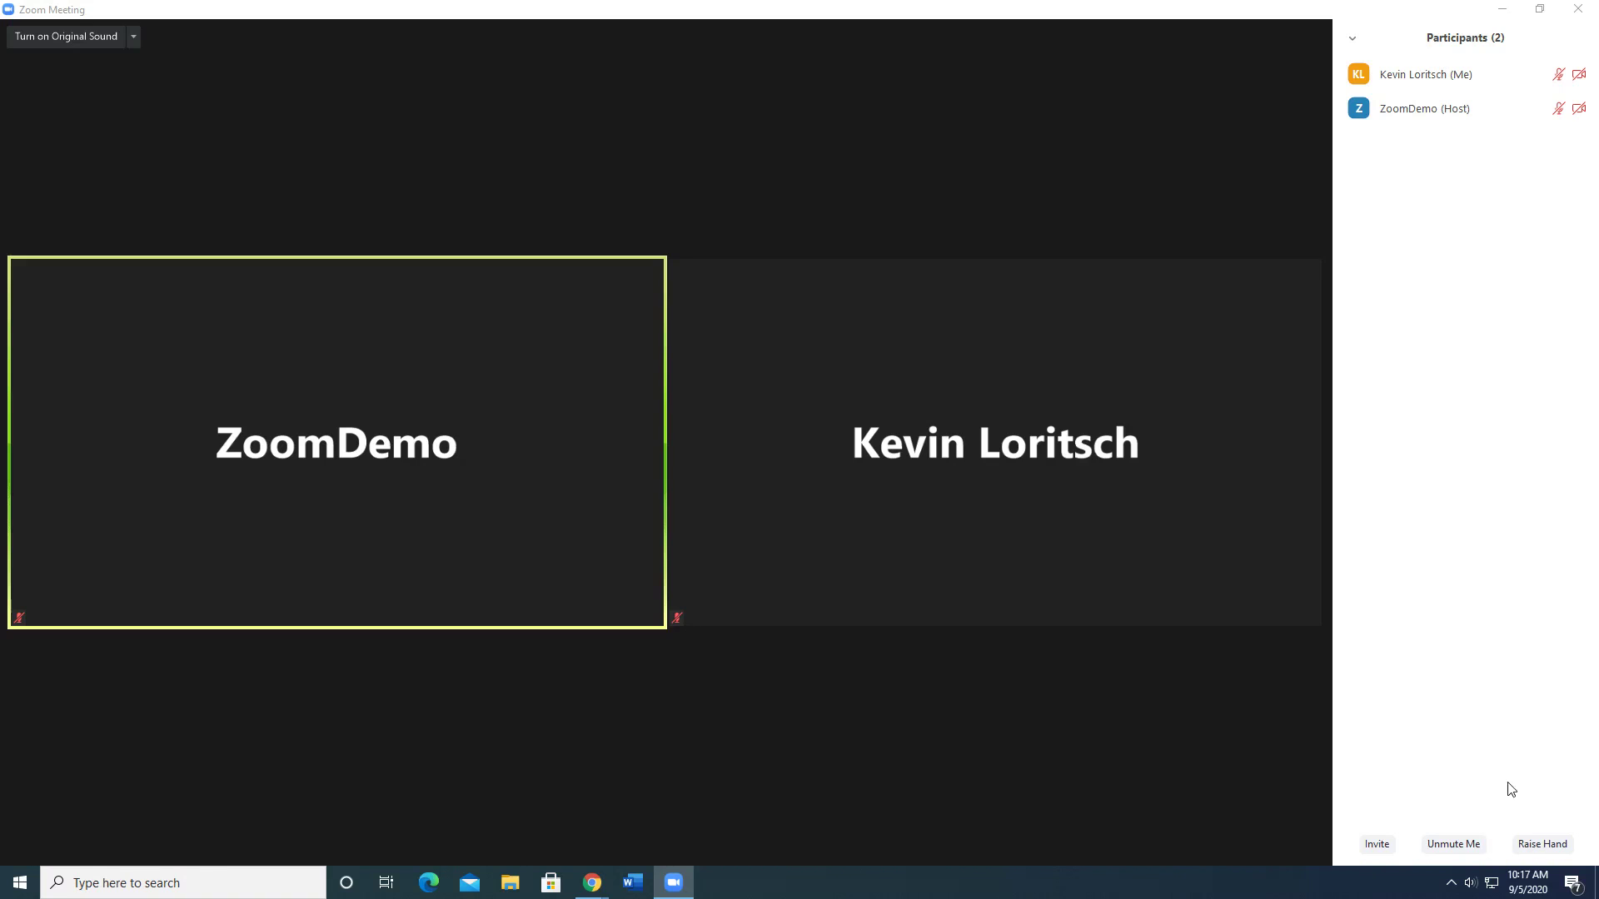
click(1541, 847)
mouse_move(1310, 50)
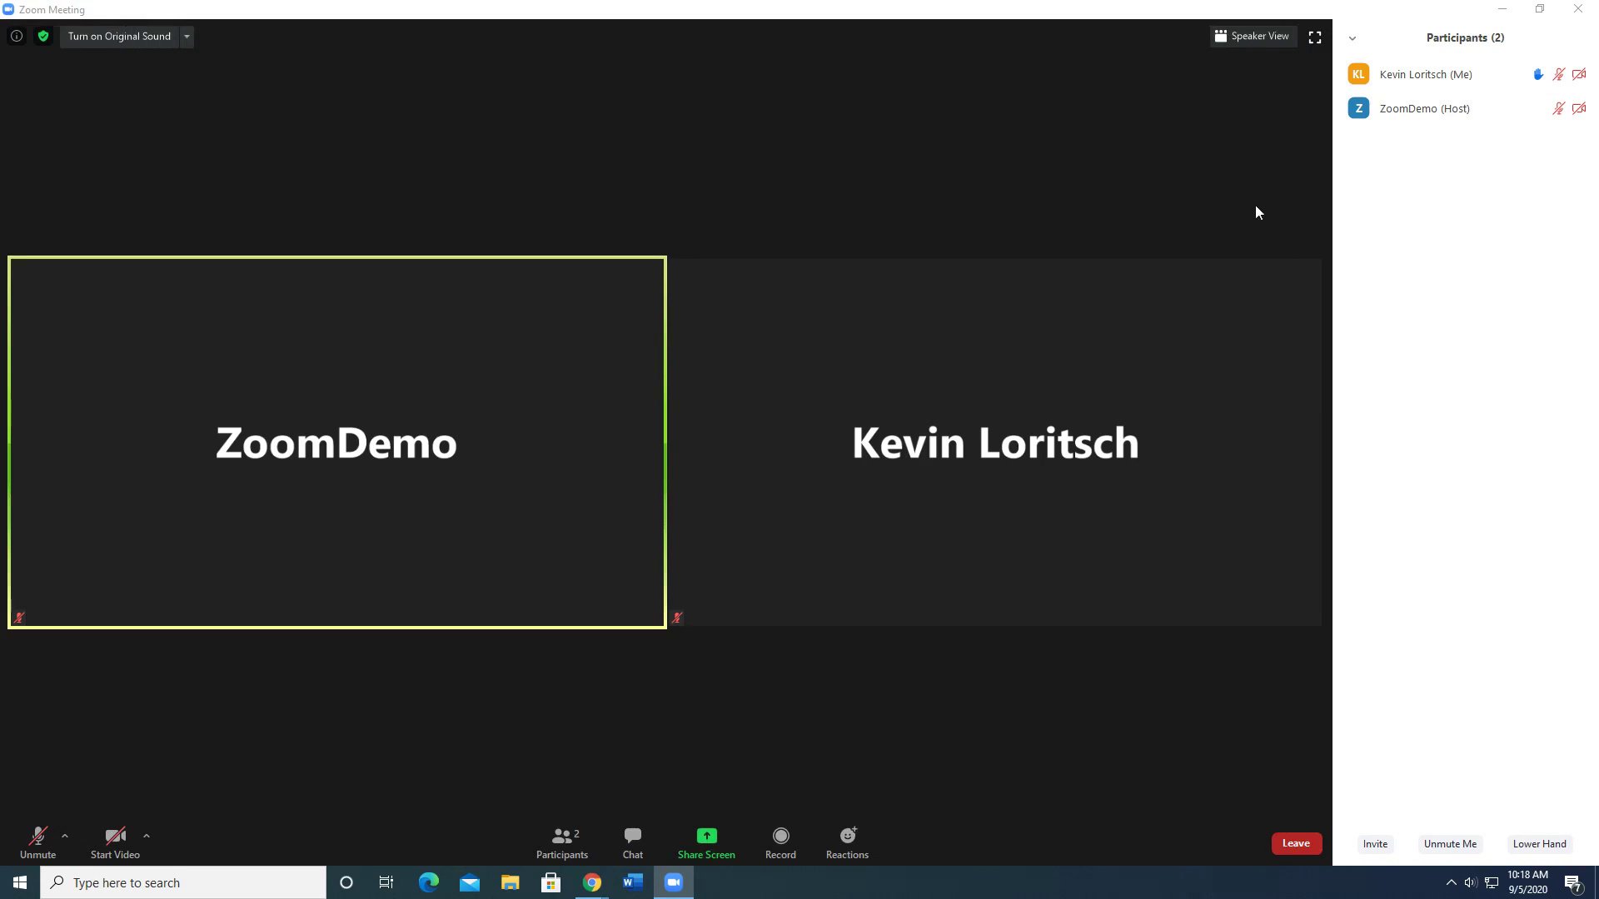
click(1562, 847)
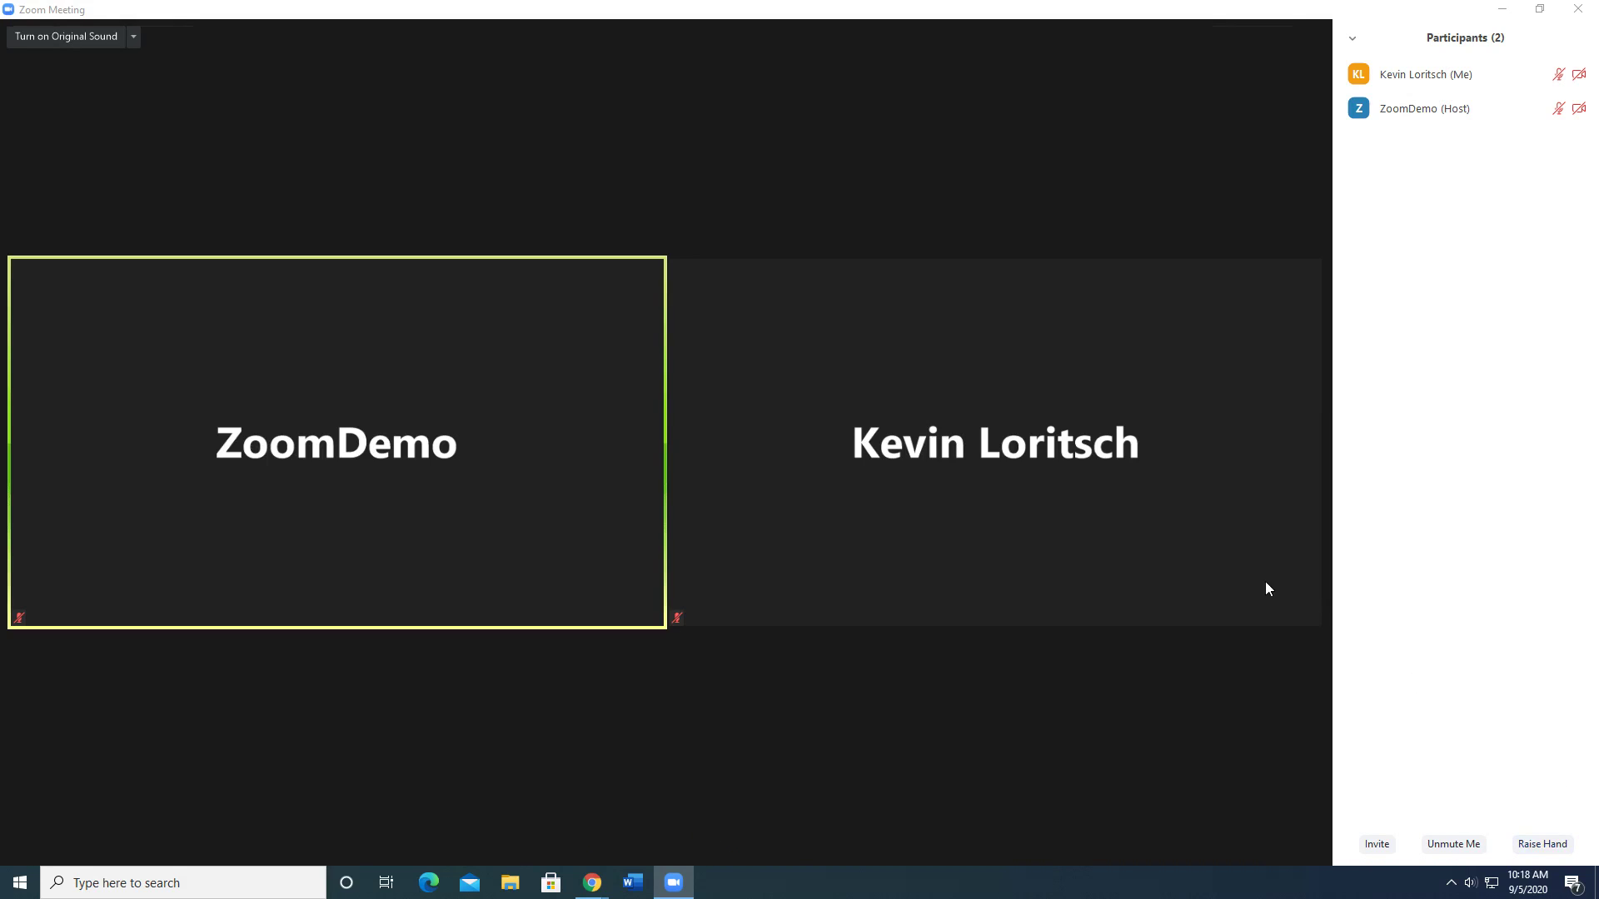
mouse_move(892, 685)
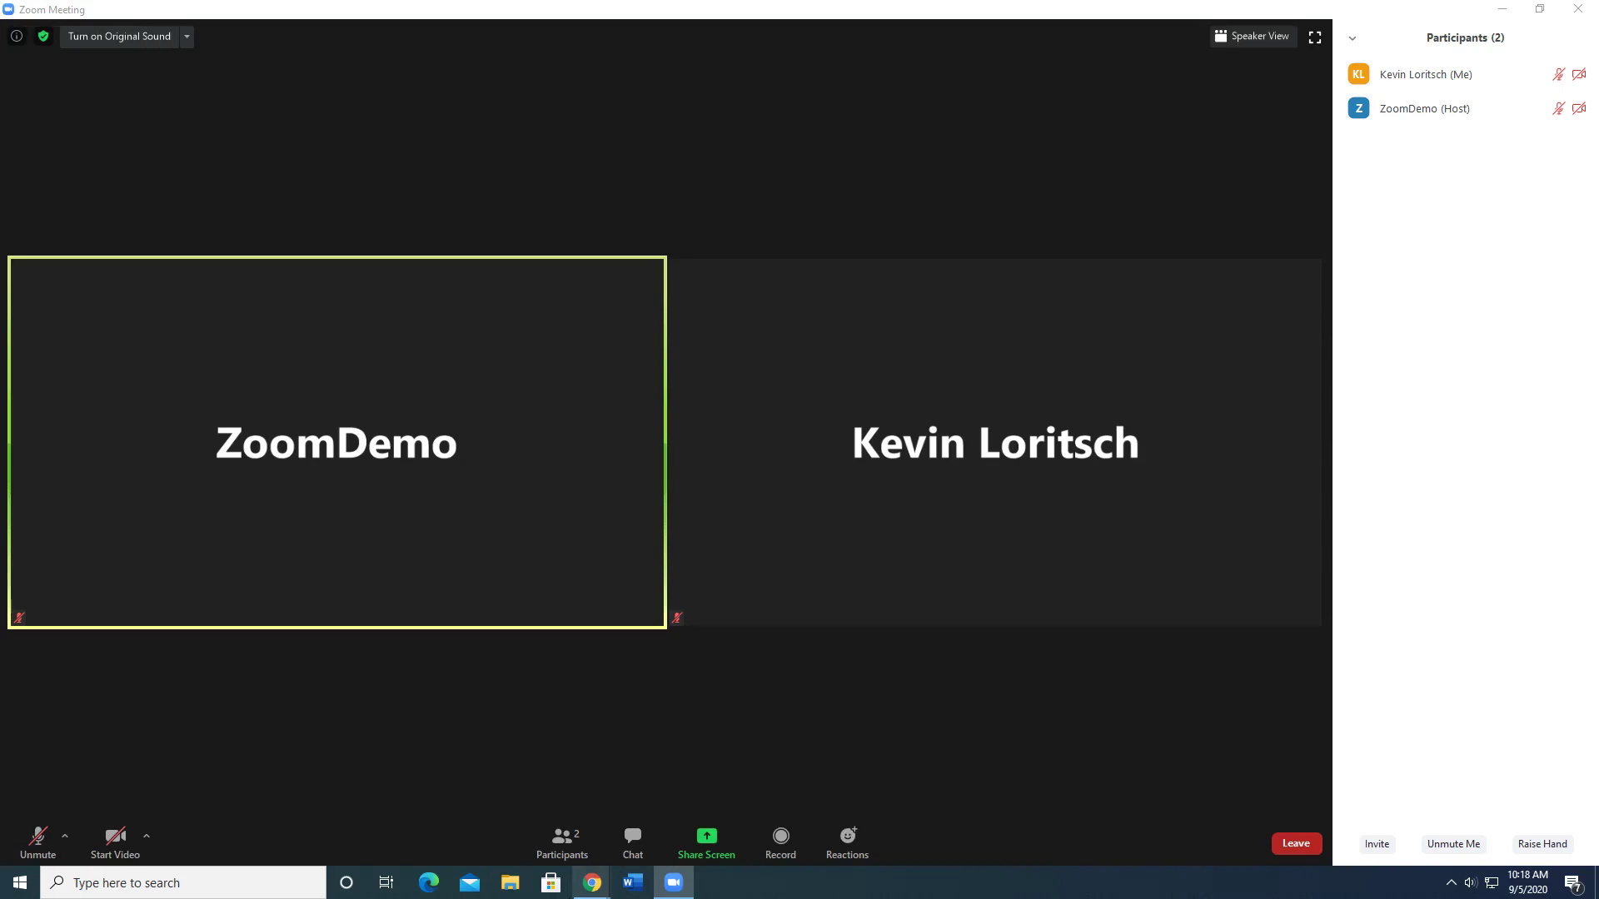
click(571, 848)
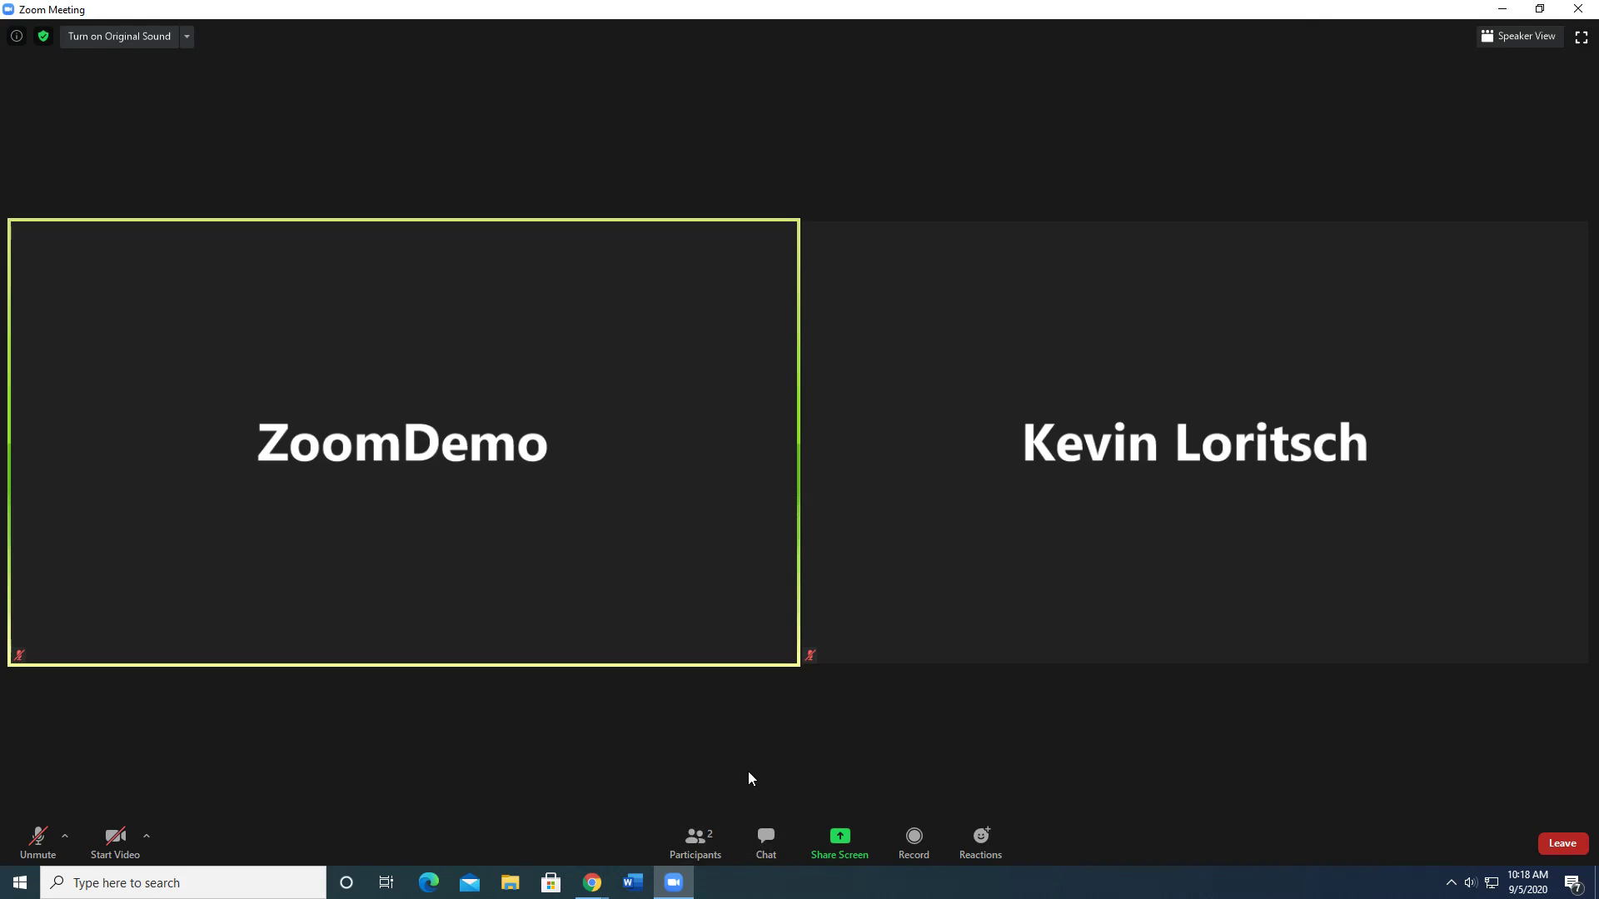
Step: Send "Hi!" to everyone in the meeting chat and set the recipient to the host, ZoomDemo, for private messages
click(766, 842)
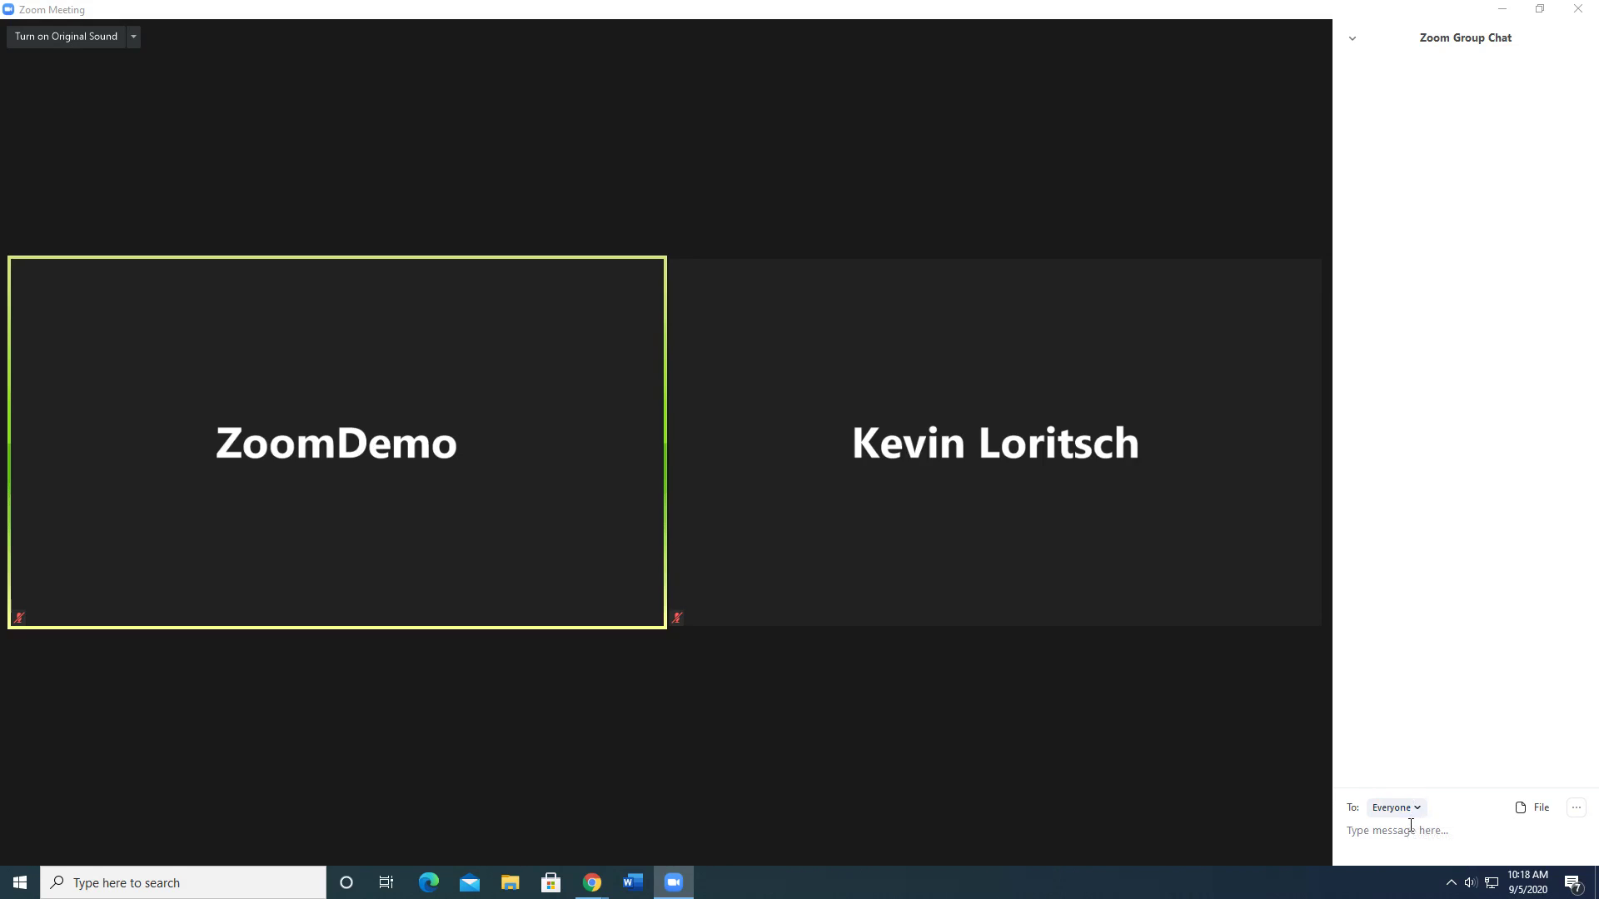
text(Hi!)
key(Return)
click(1385, 807)
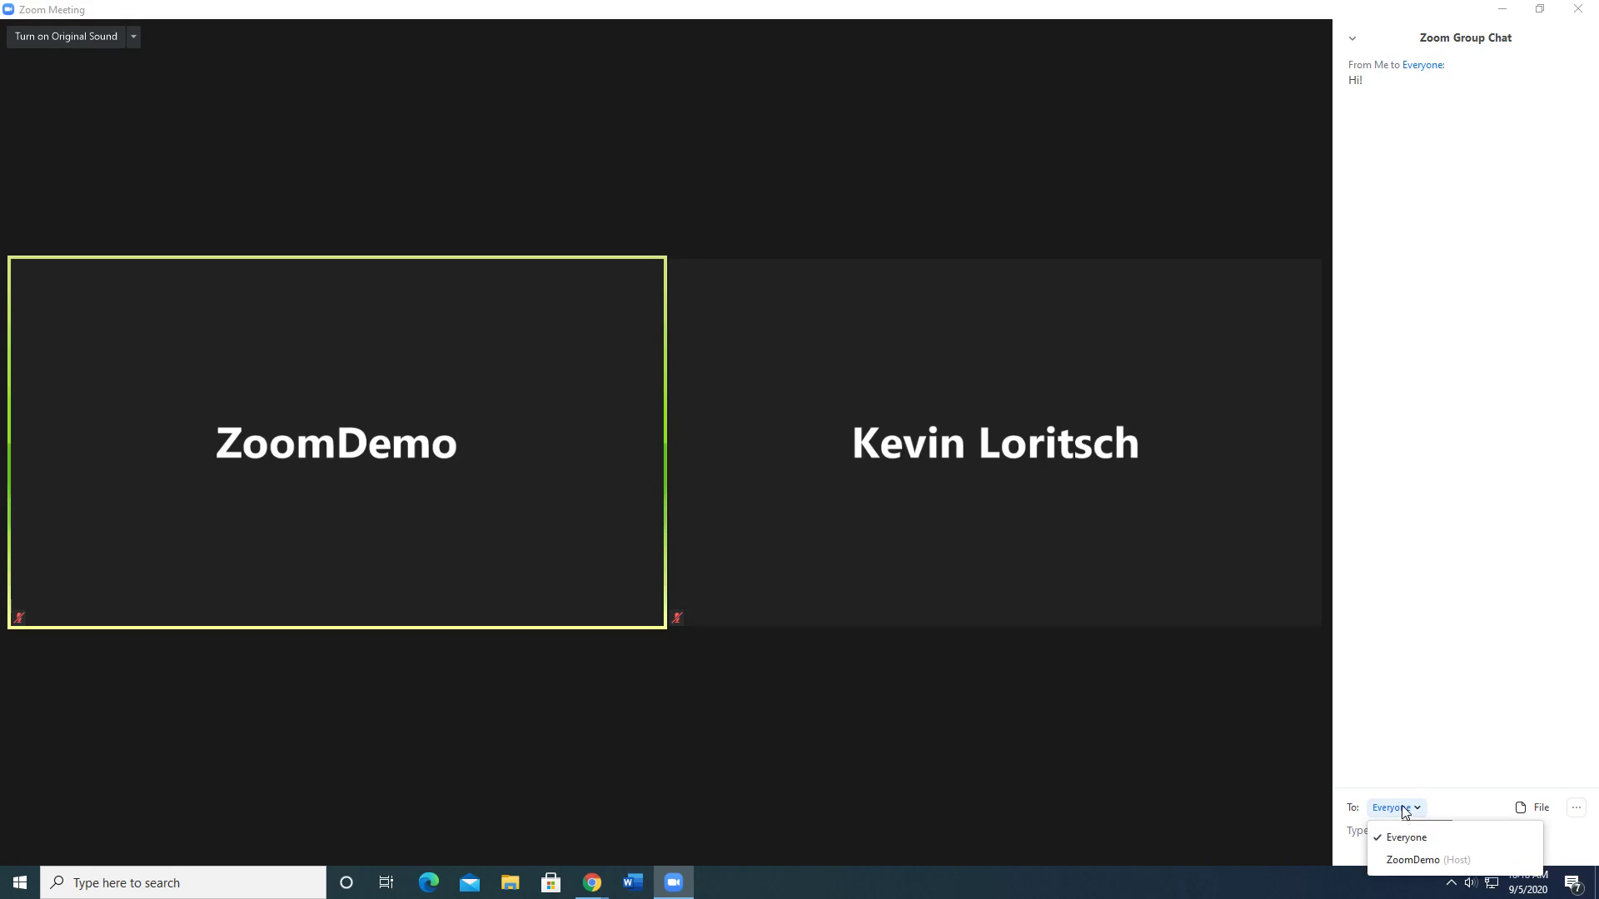
click(1429, 862)
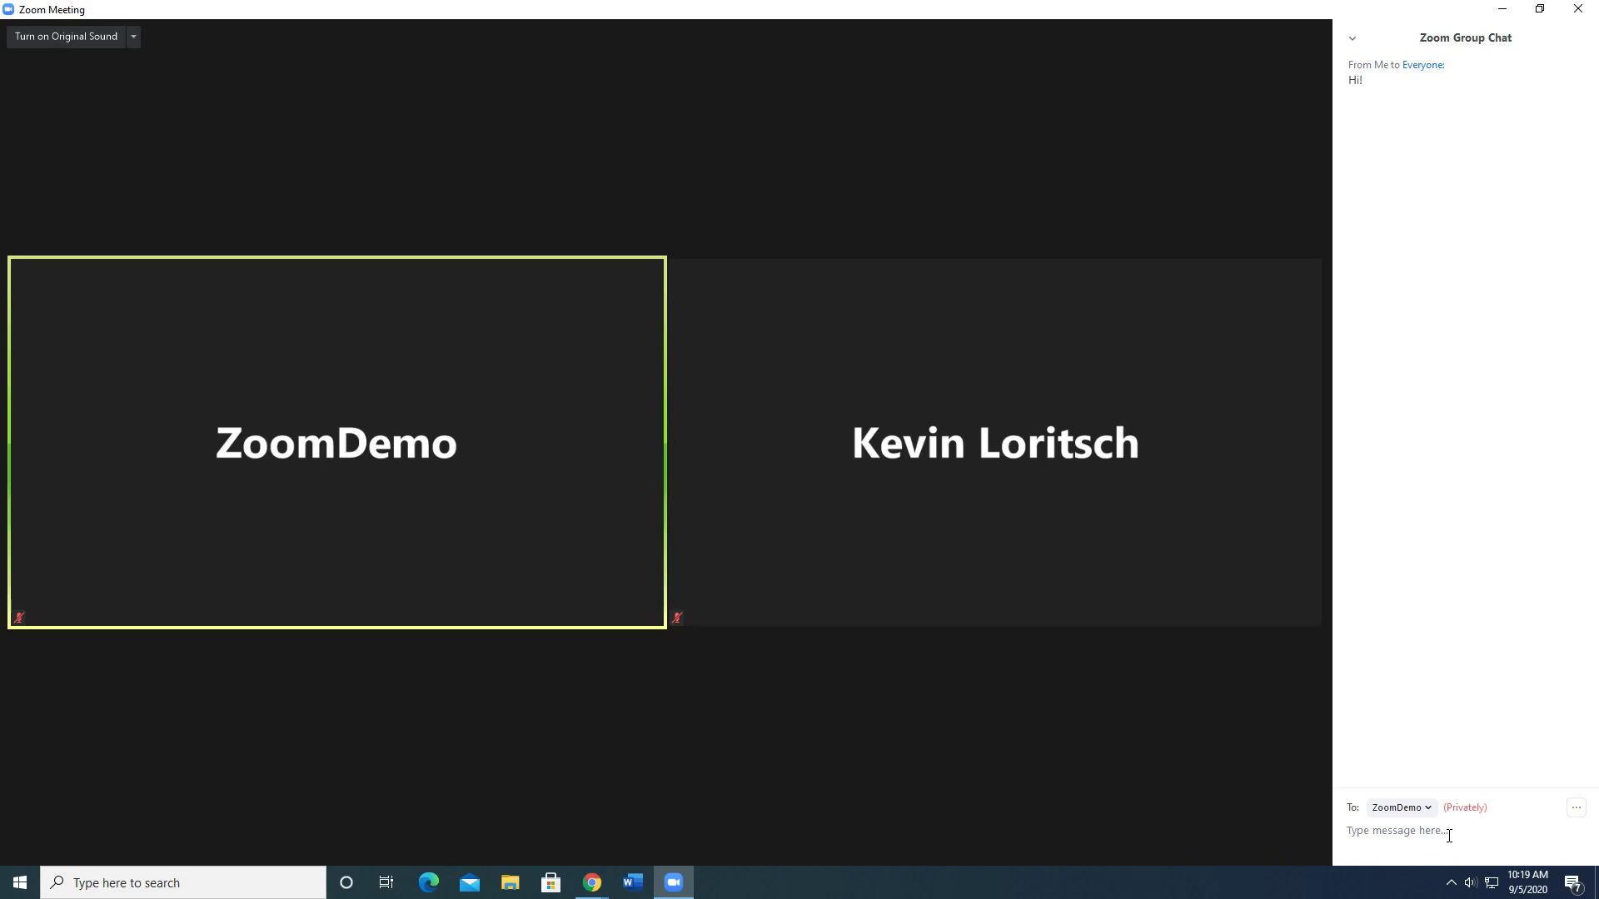
Step: Send the private chat message "Hi!" to the host, ZoomDemo
click(1449, 835)
text(Hi!)
key(Return)
mouse_move(1355, 64)
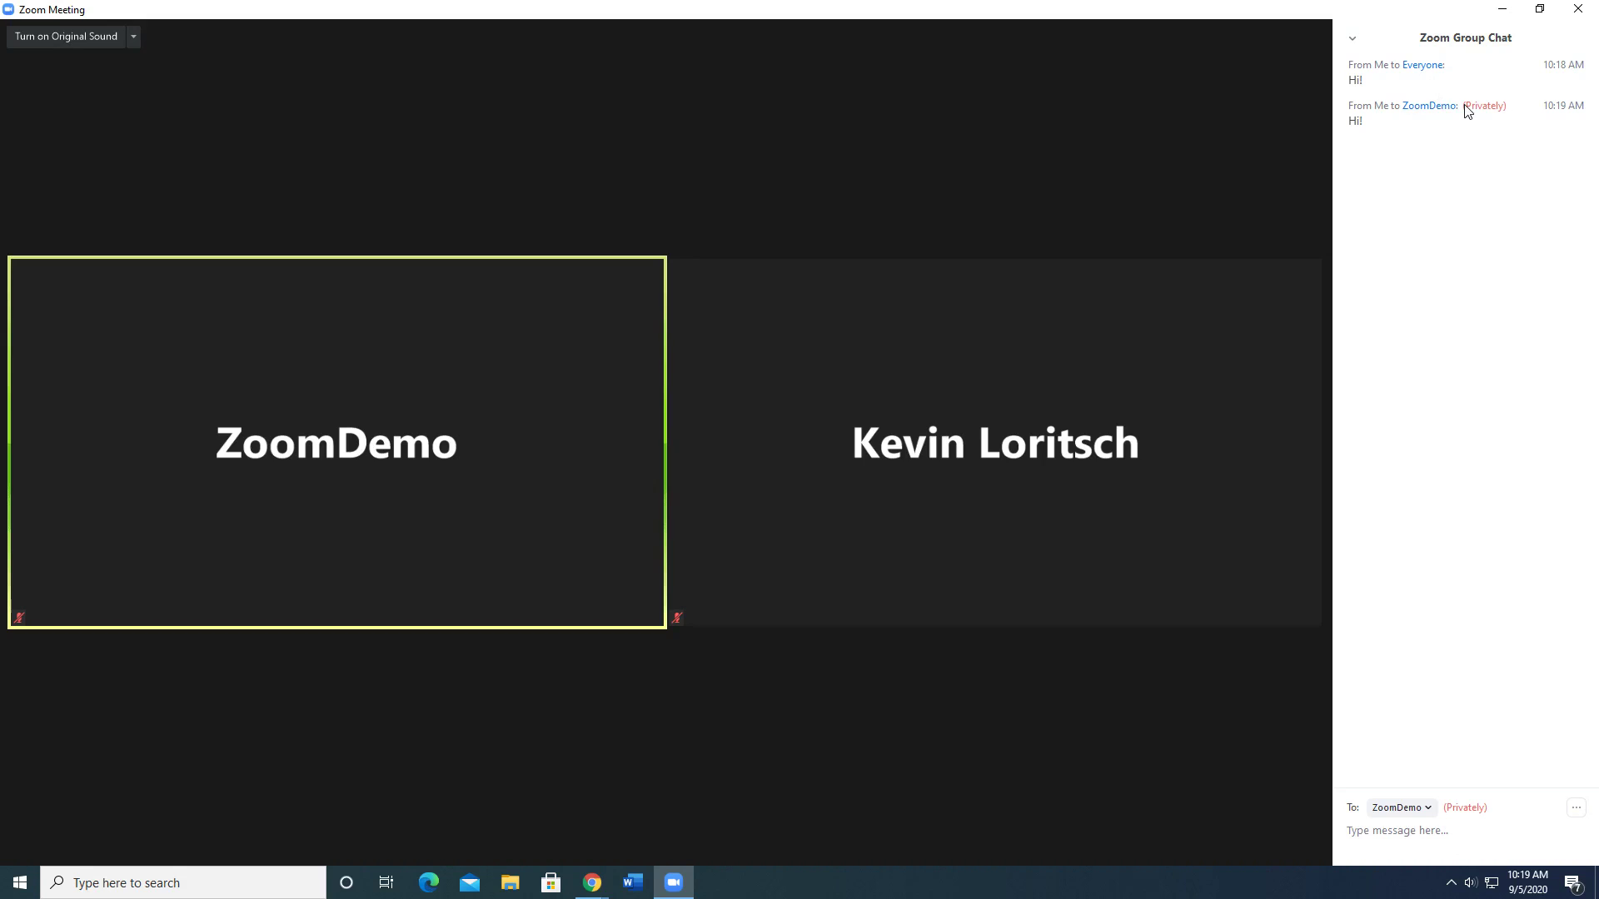
Step: Set the chat recipient back to Everyone and close the meeting chat
click(1420, 809)
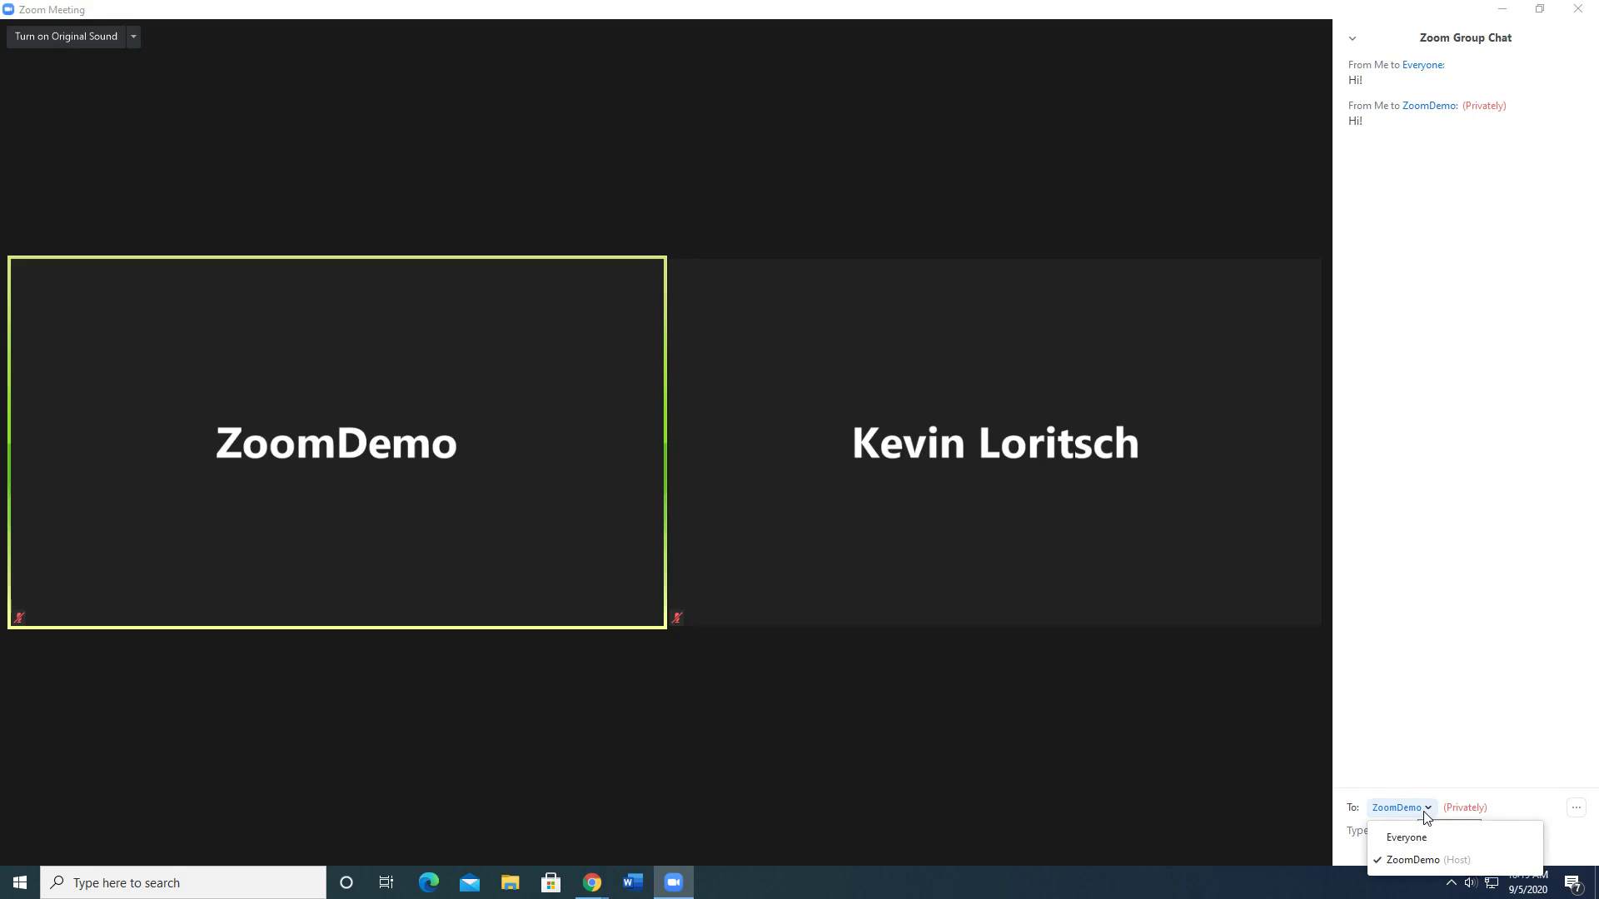
click(1416, 841)
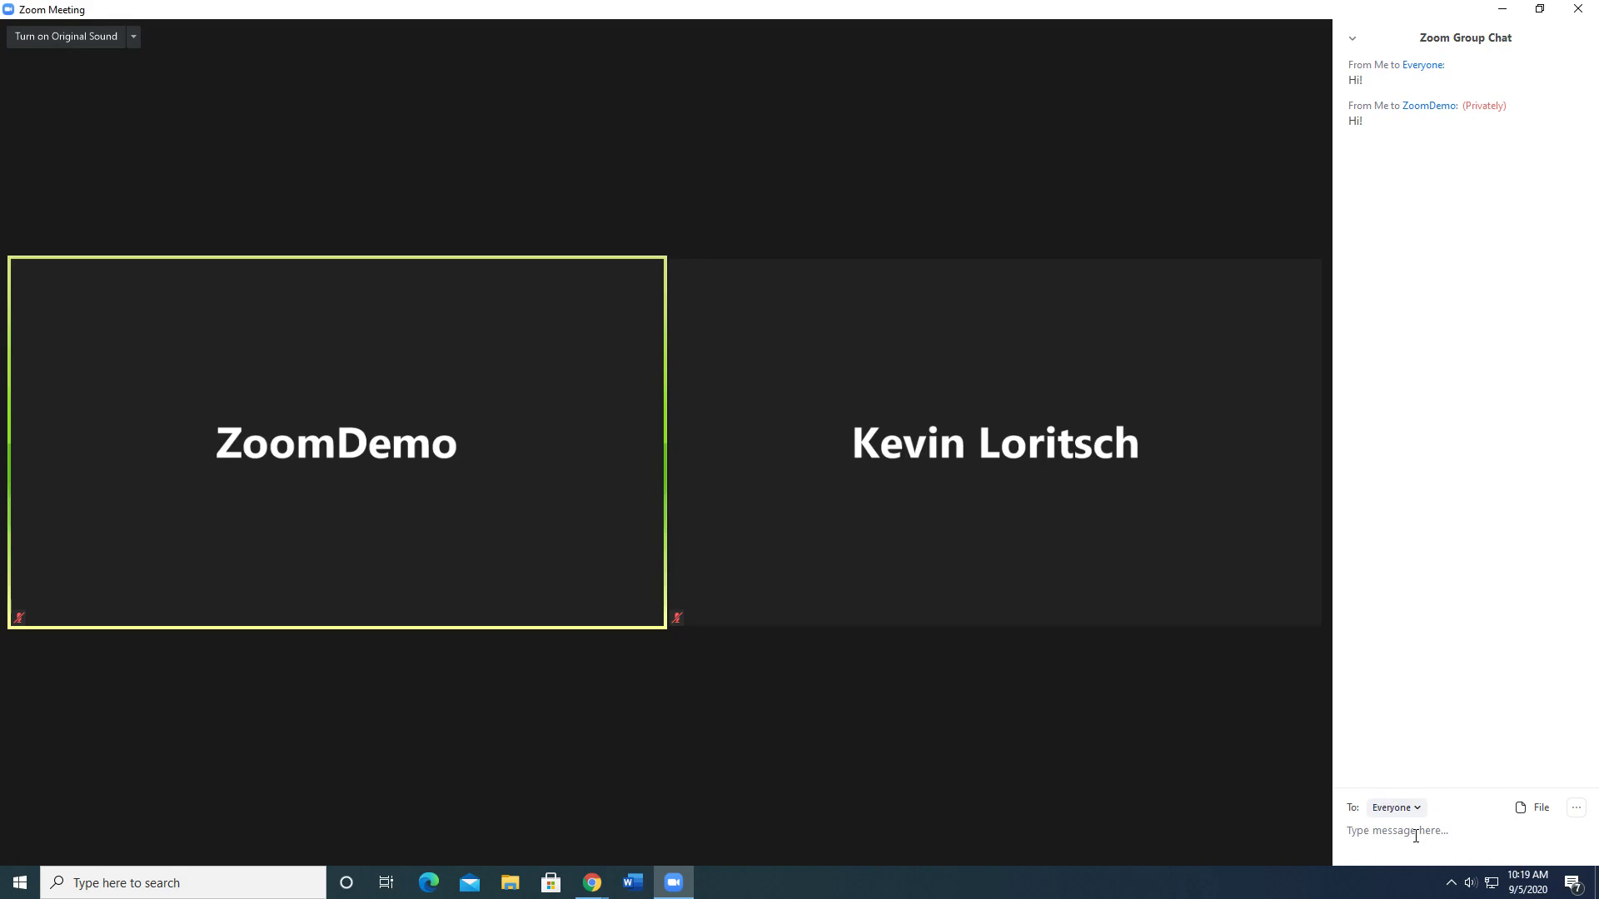
mouse_move(1199, 635)
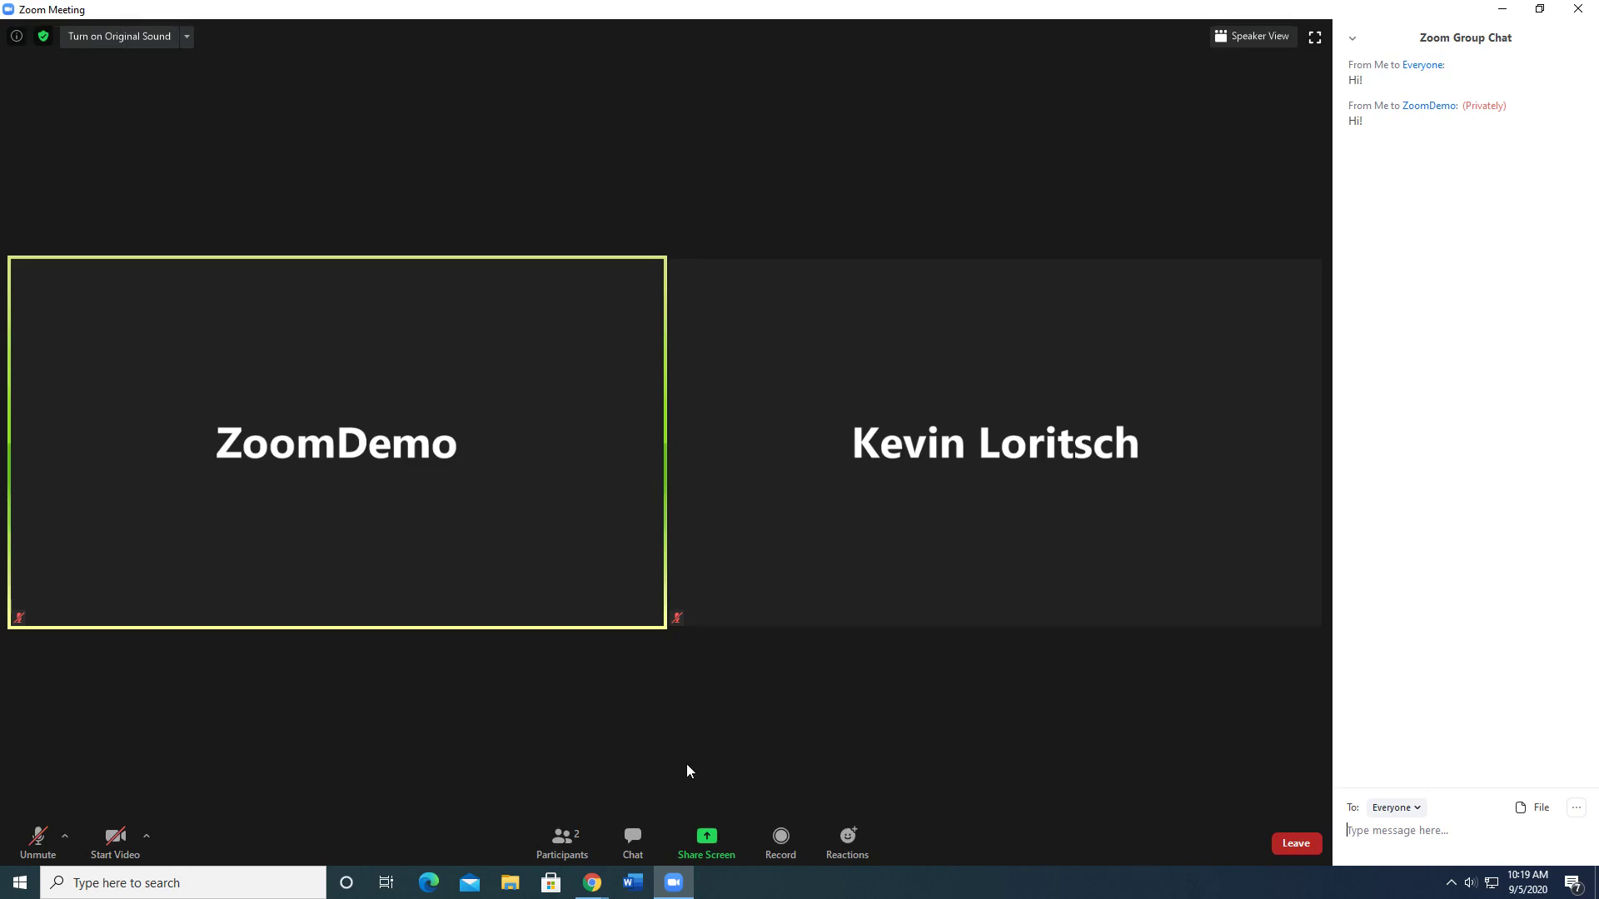
click(631, 846)
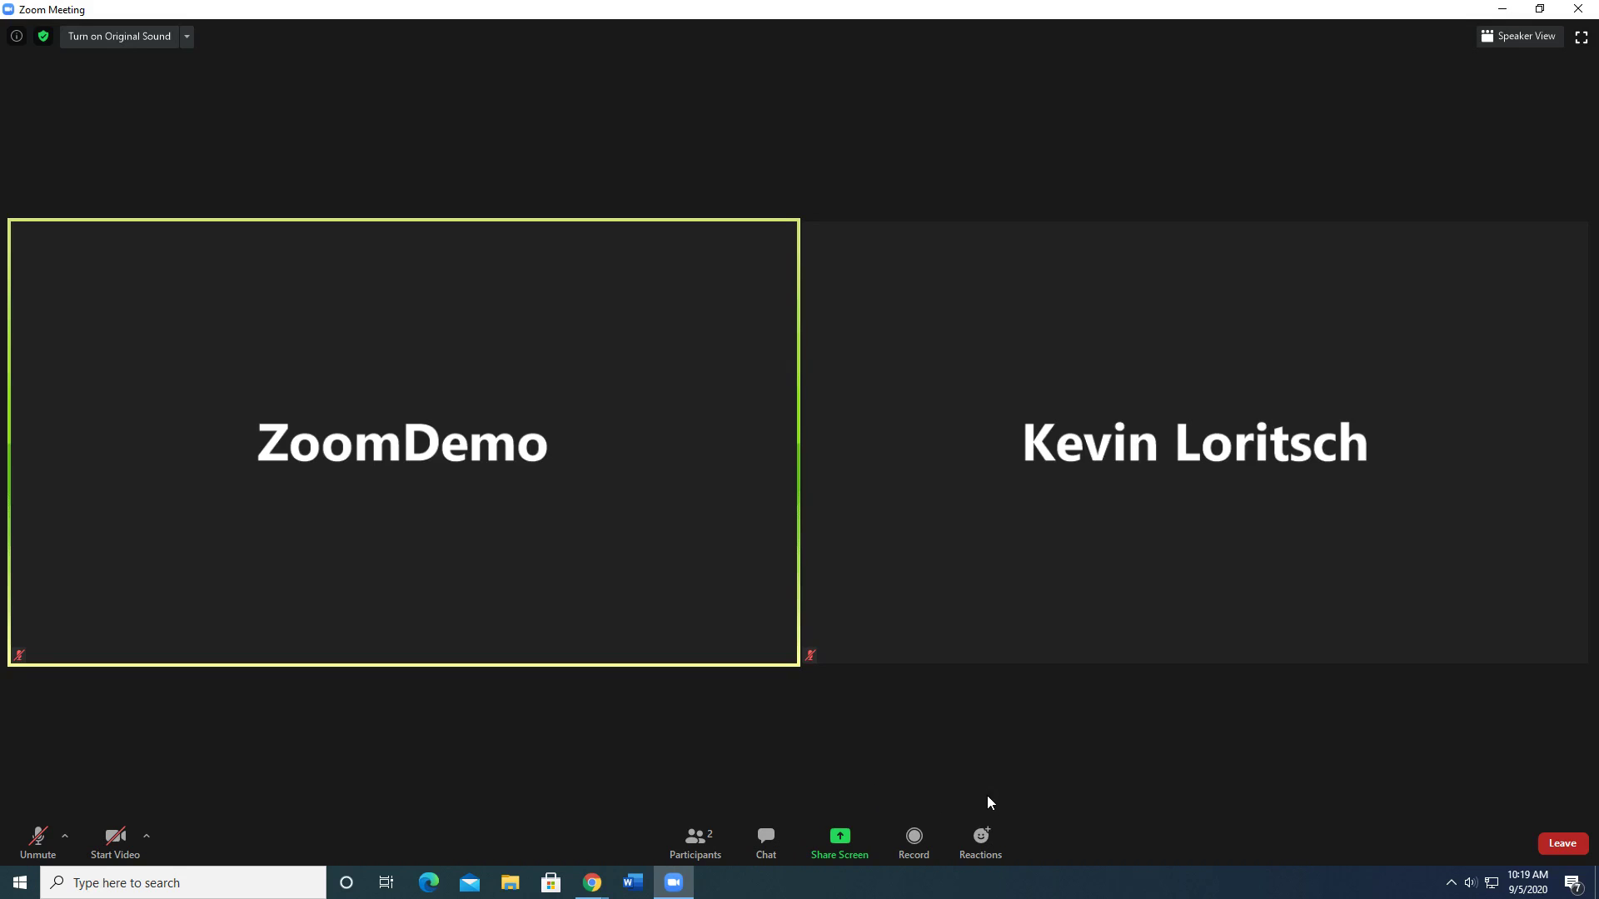
Step: Send a thumbs-up reaction in the meeting, followed by a clapping-hands reaction
click(990, 860)
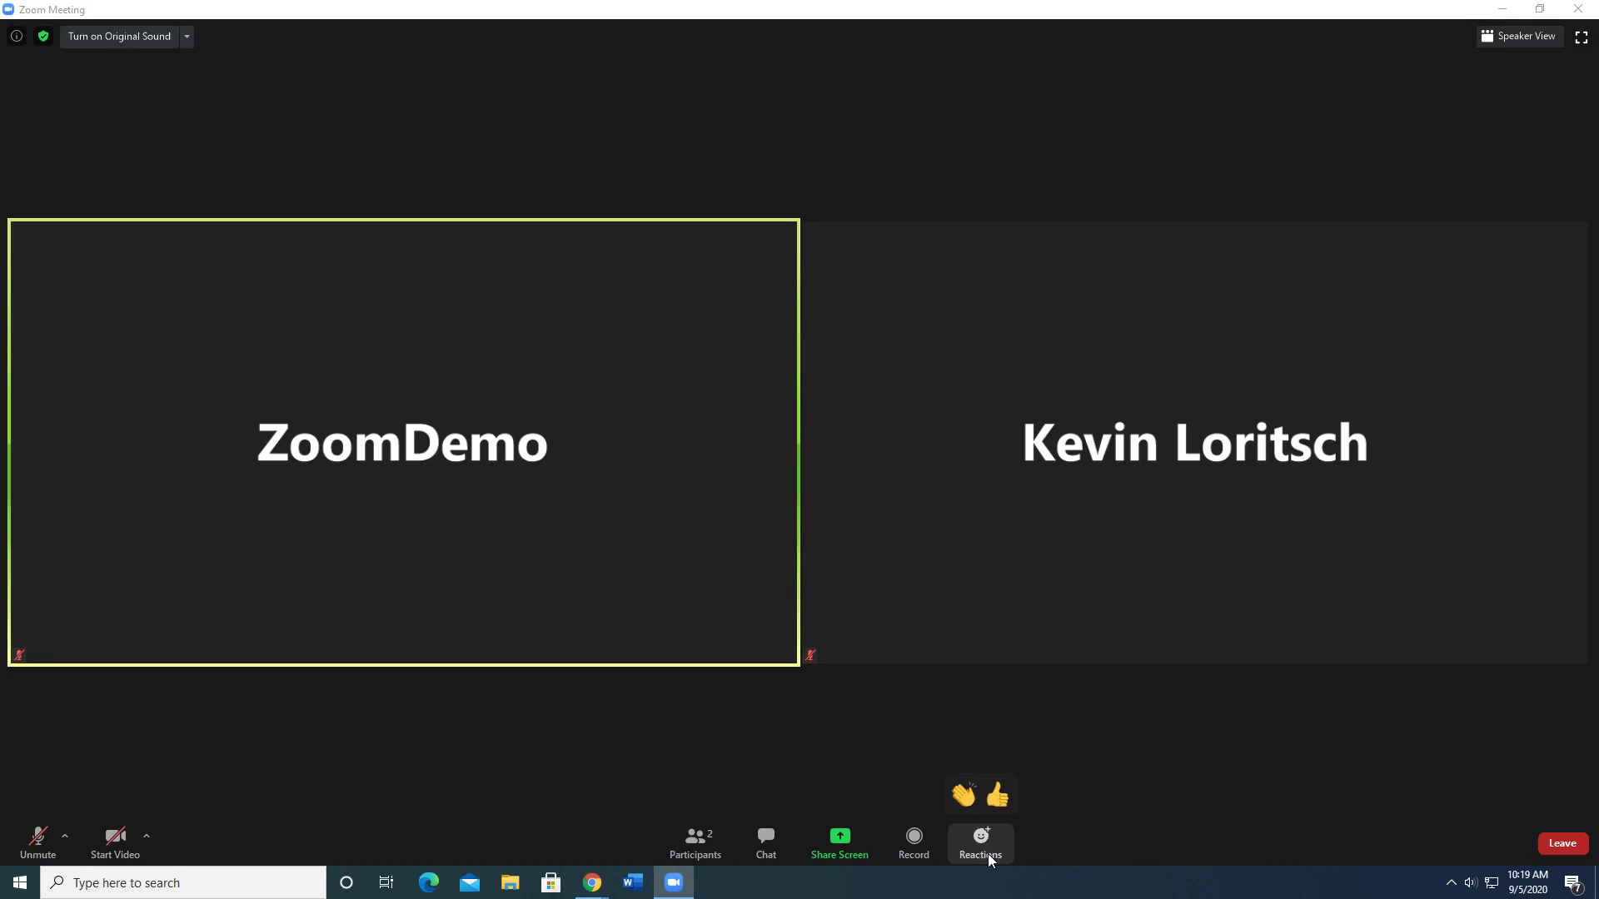
click(992, 807)
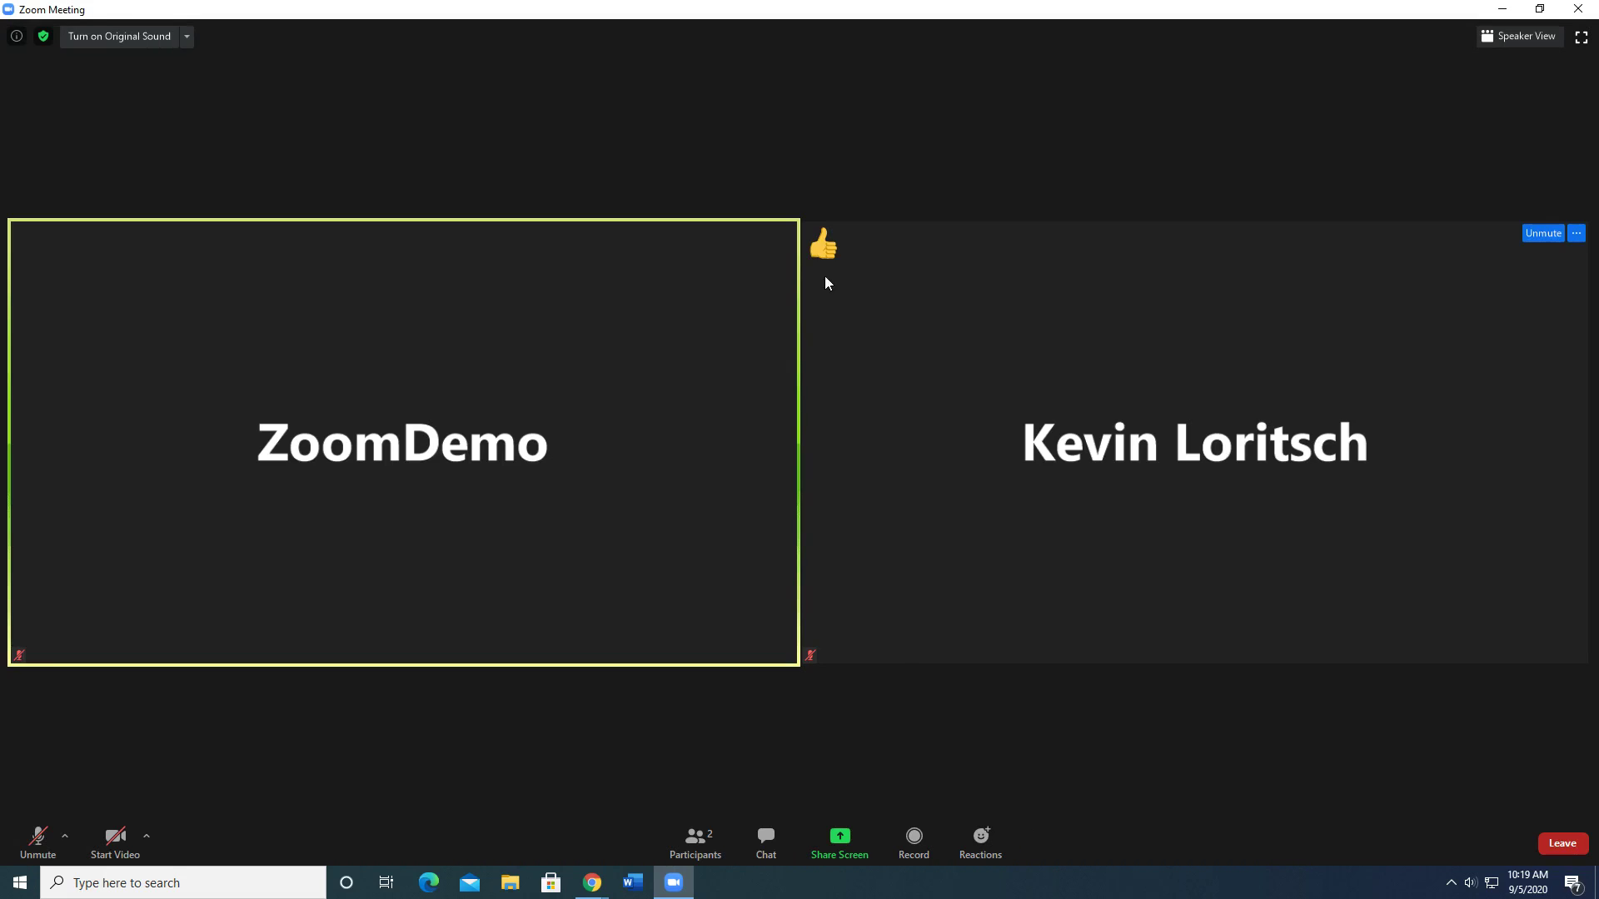
click(988, 851)
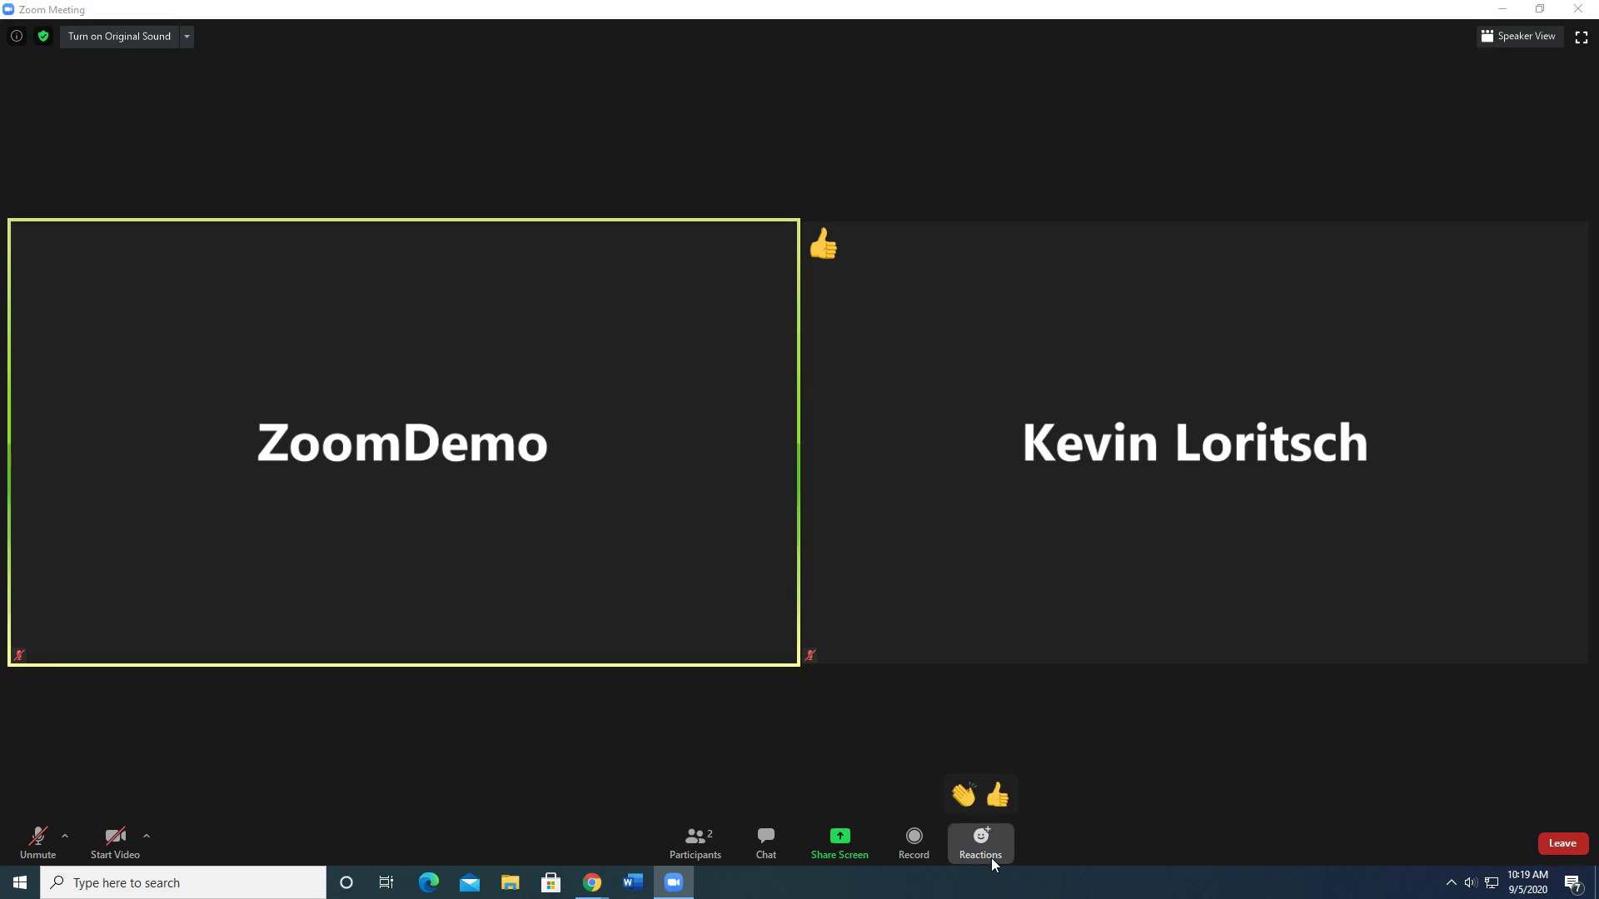
click(967, 794)
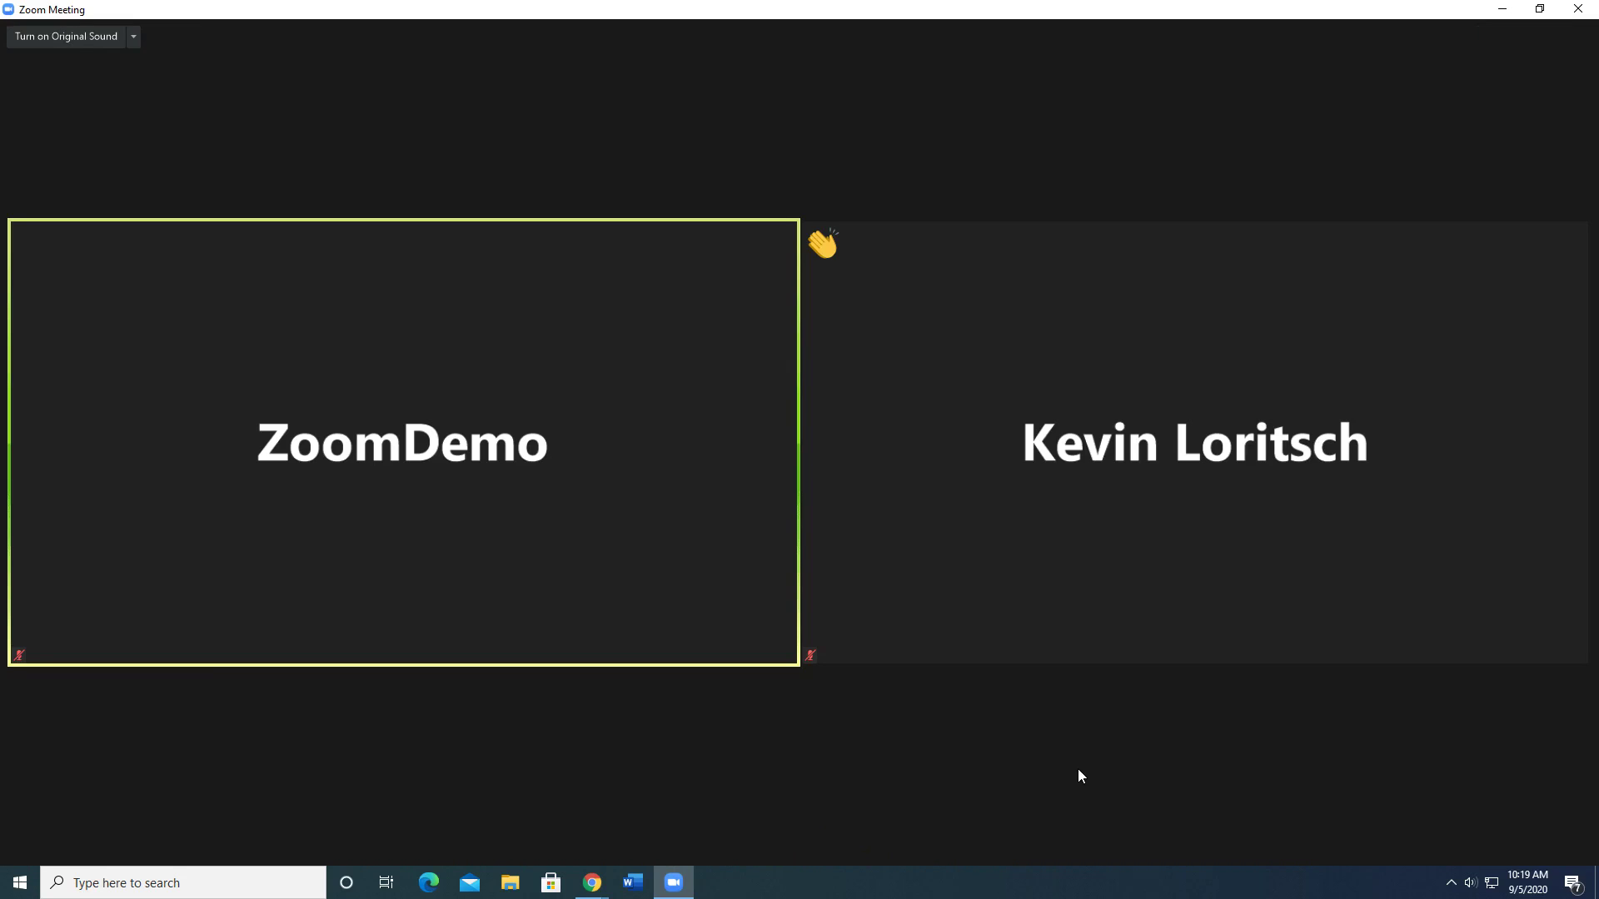
Step: Leave the Zoom meeting without giving feedback
mouse_move(931, 462)
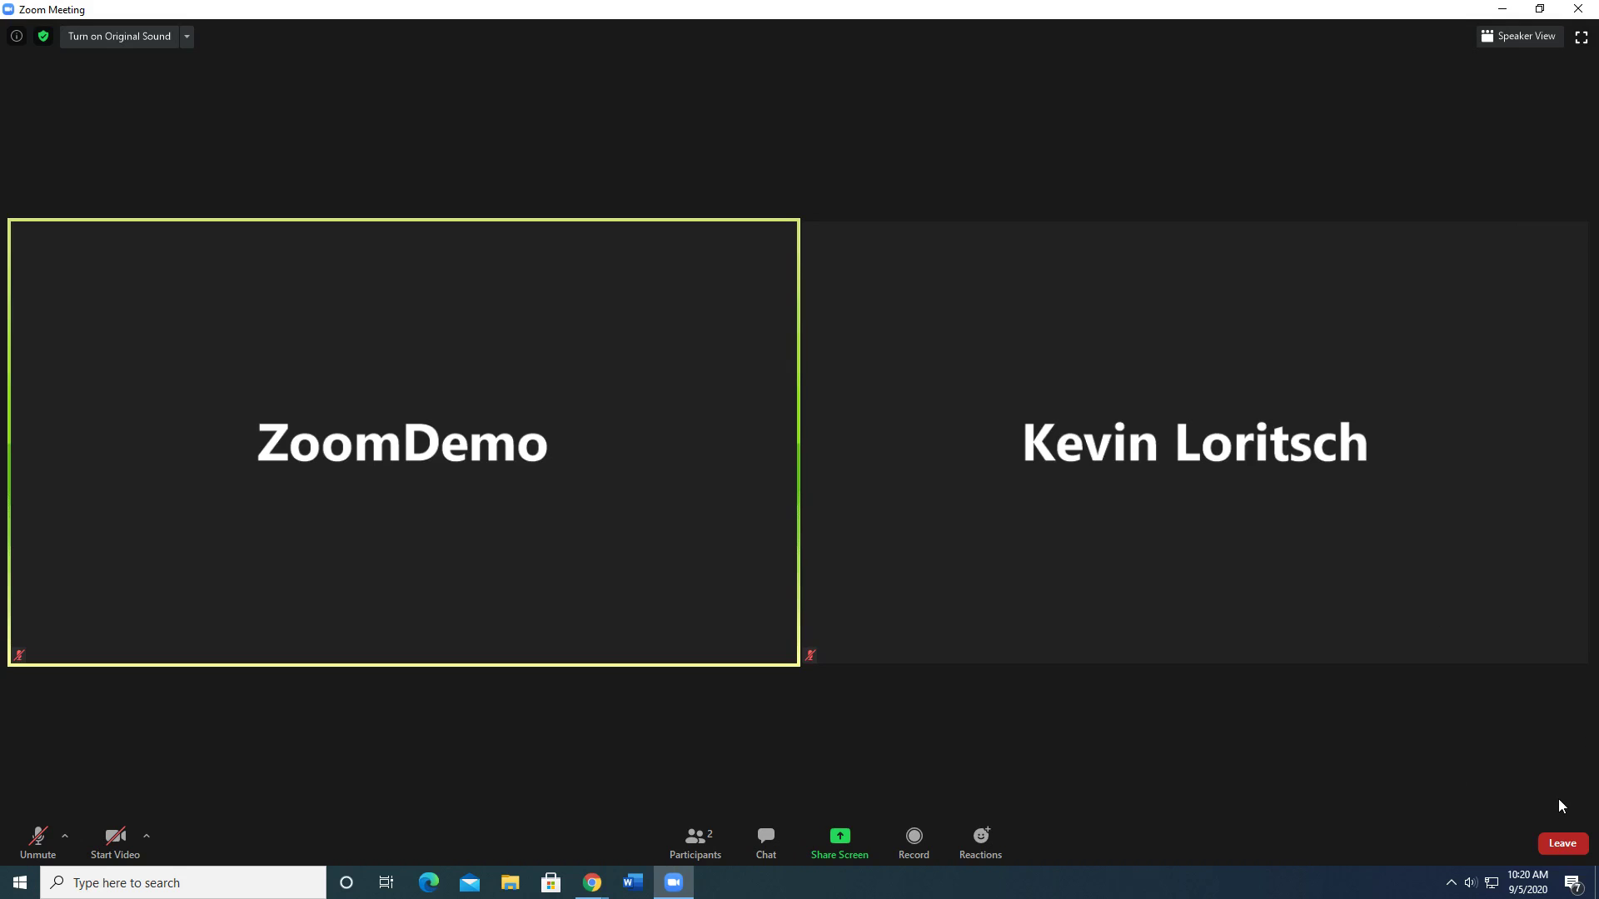
click(1576, 849)
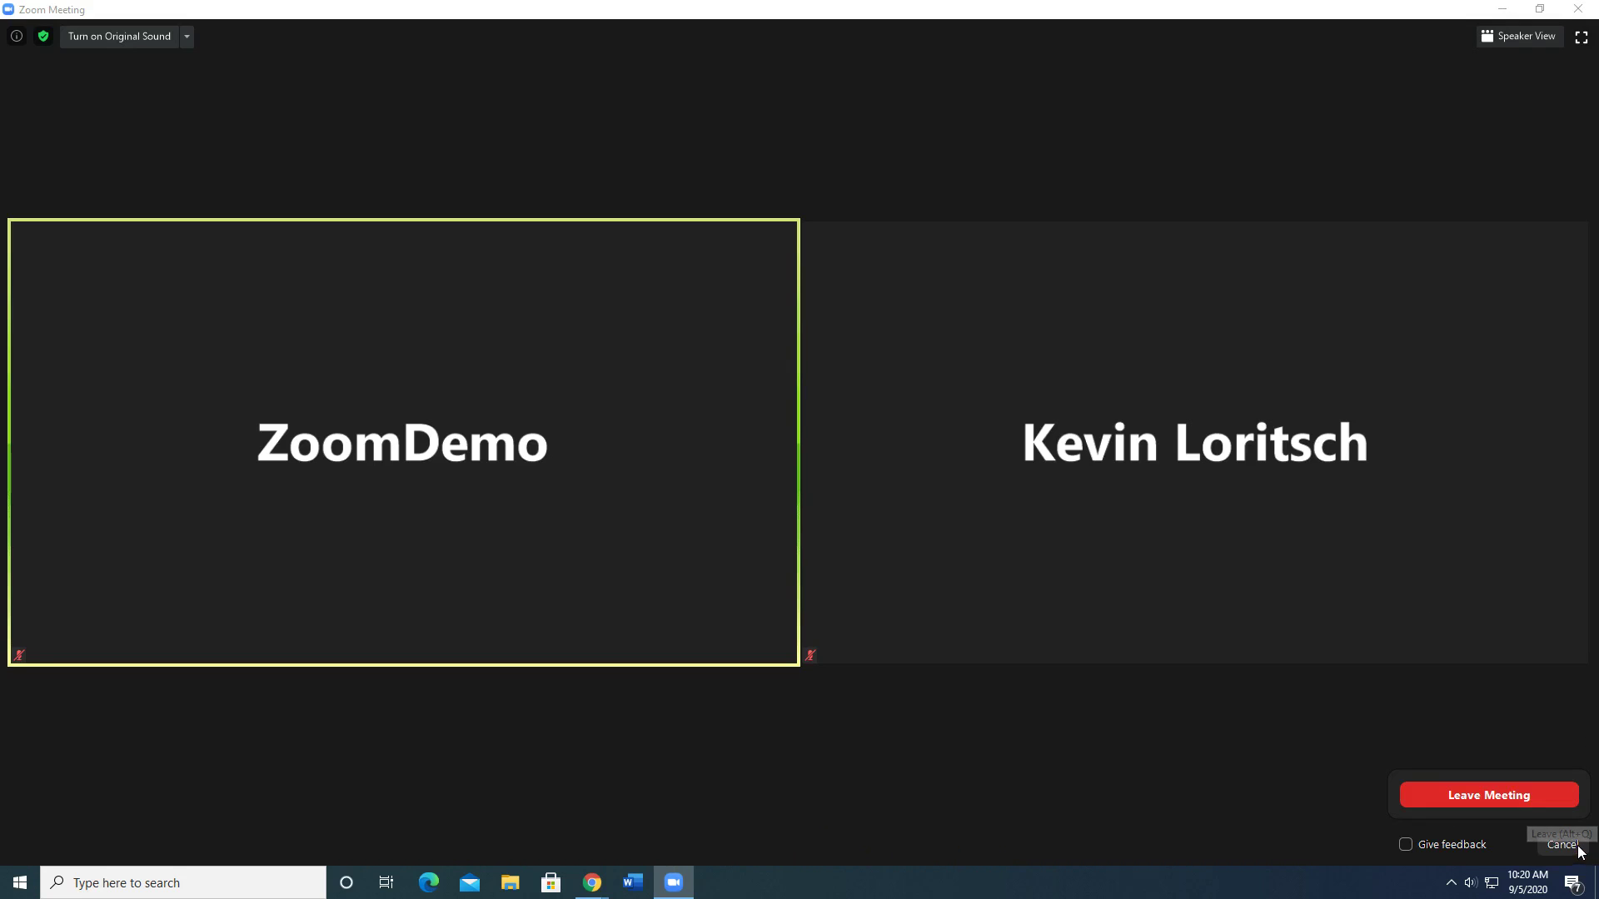
click(1536, 801)
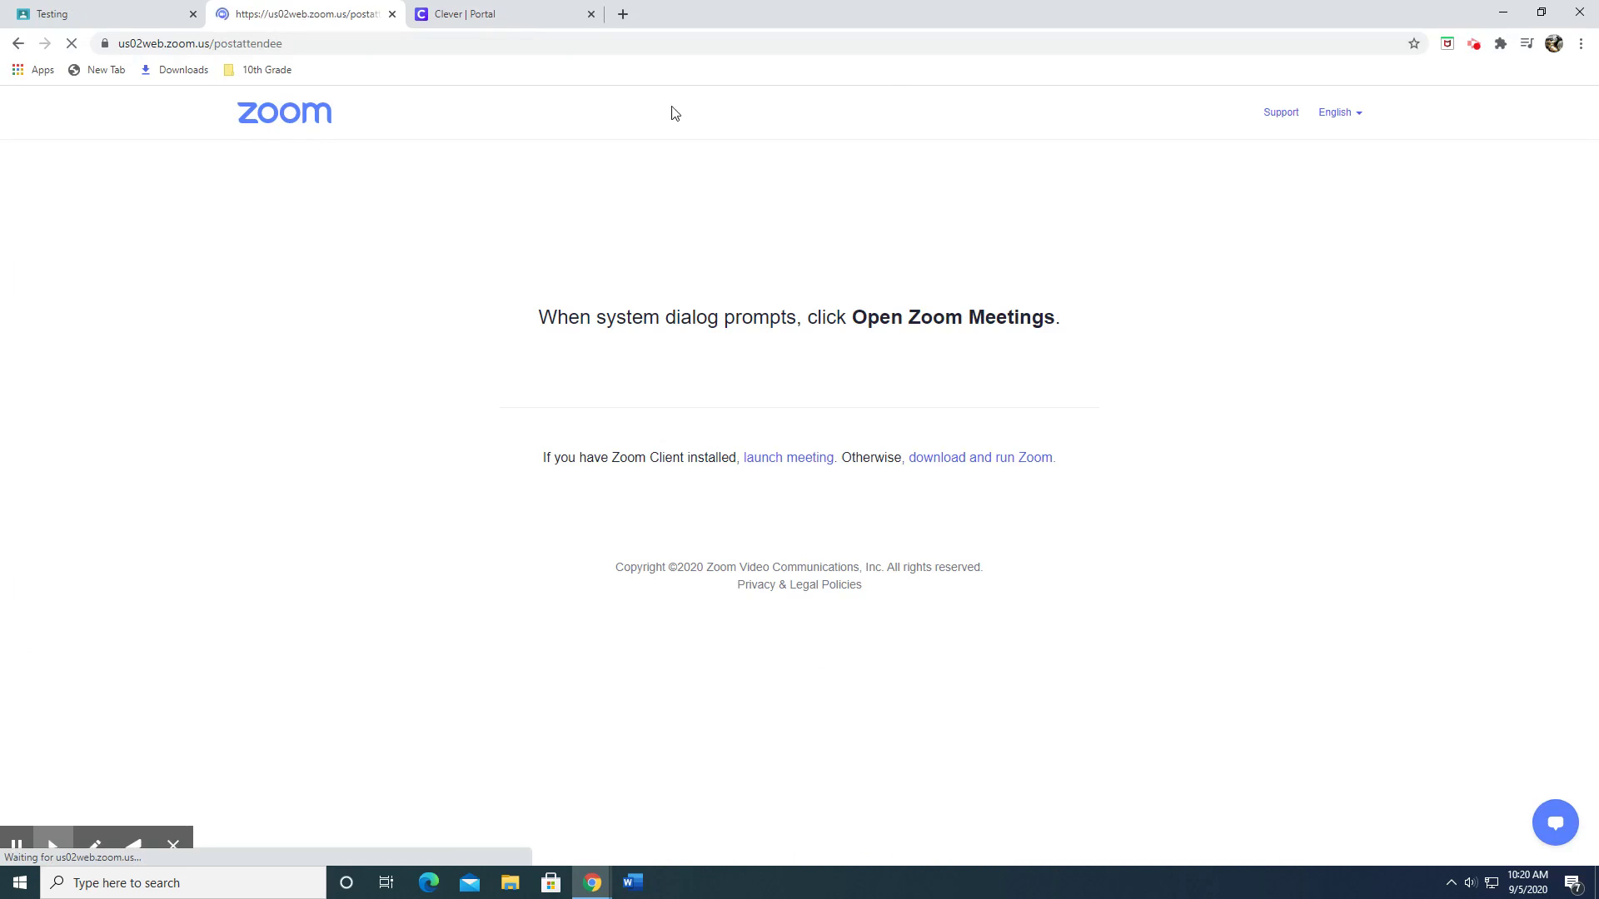